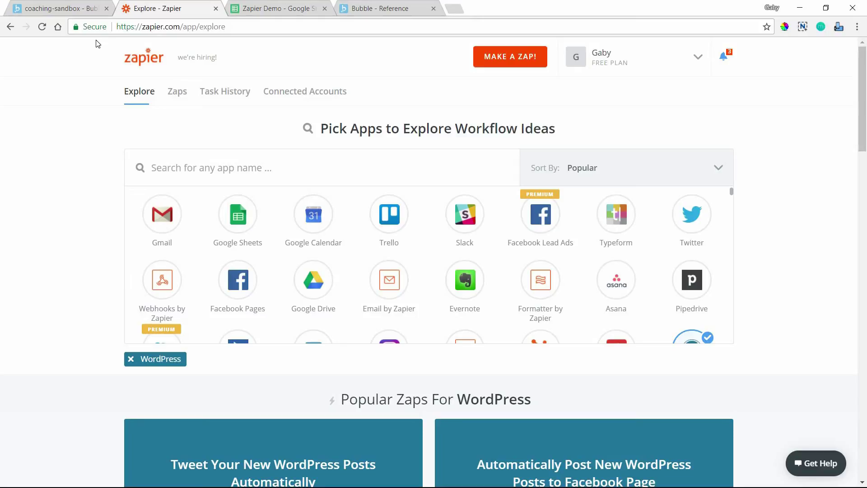
Switch to the coaching-sandbox Bubble app tab, showing the Event data type's fields
left_click(65, 10)
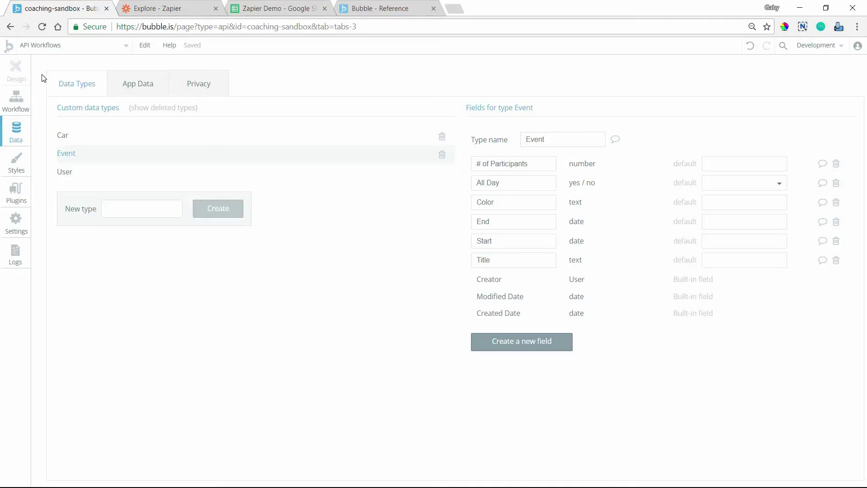
Check Bubble's empty API Workflows area, then return to Zapier's Explore page
left_click(19, 99)
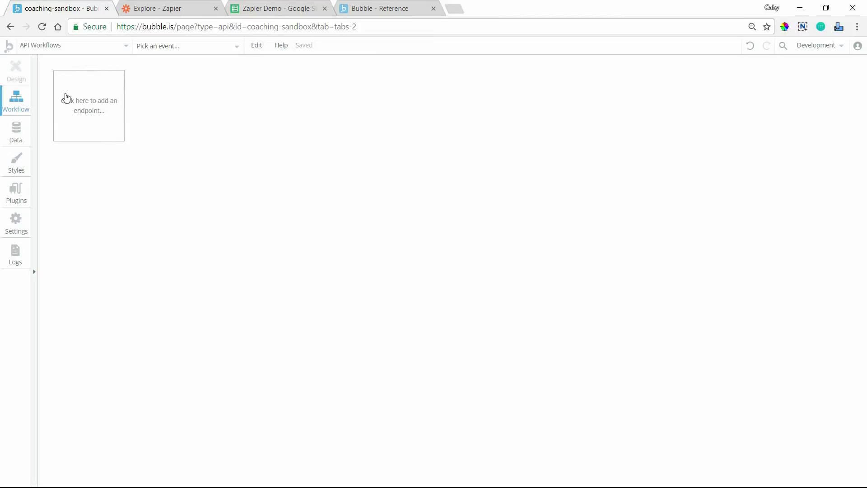
left_click(150, 5)
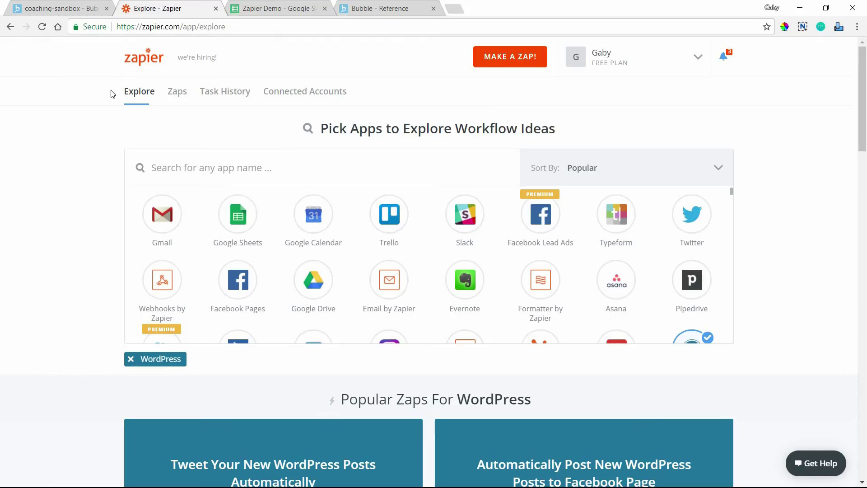
Glance at the blank Zapier Demo spreadsheet, then return to Bubble's API Workflows
left_click(261, 8)
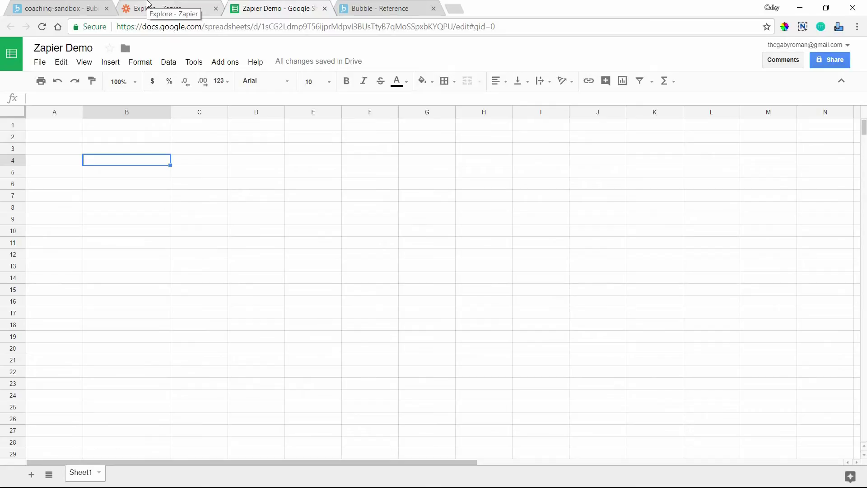
left_click(86, 5)
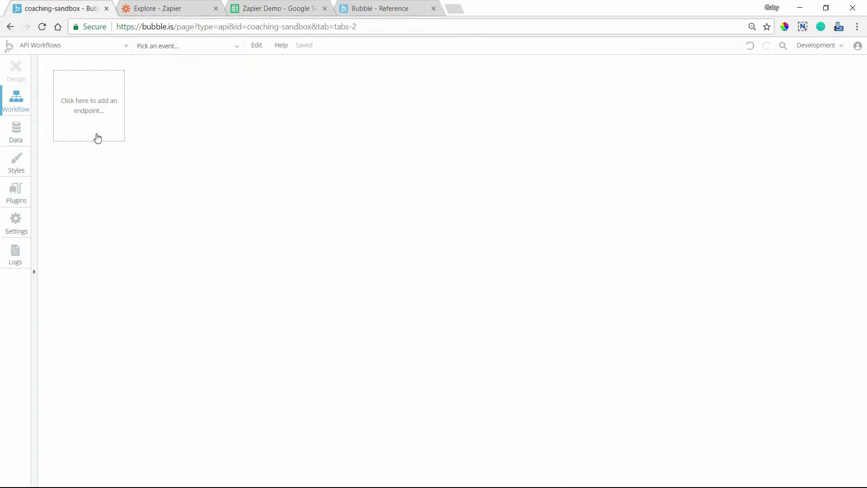
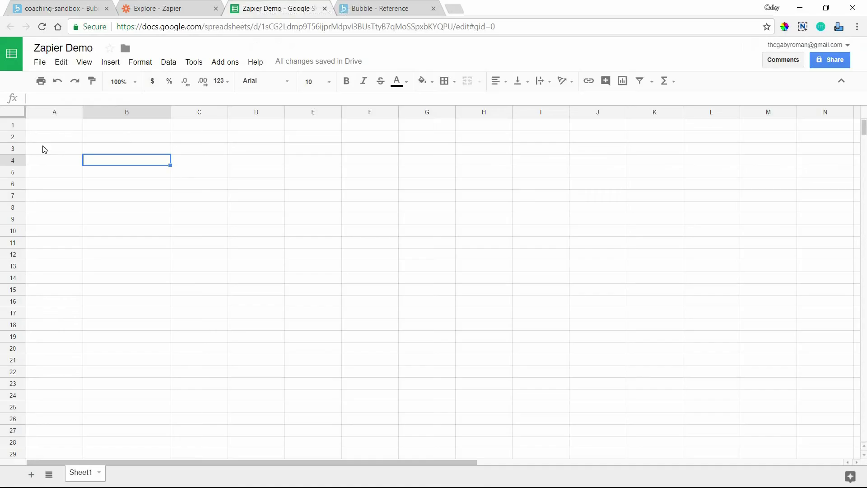
Enter headers 'Event Title' in A1 and '# of Participants' in B1, then go to Bubble
left_click(70, 129)
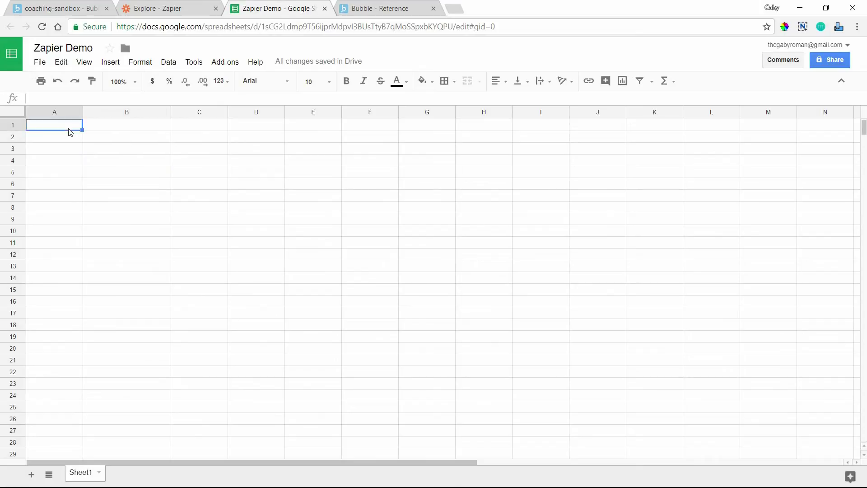
type("Event Title")
key("Tab")
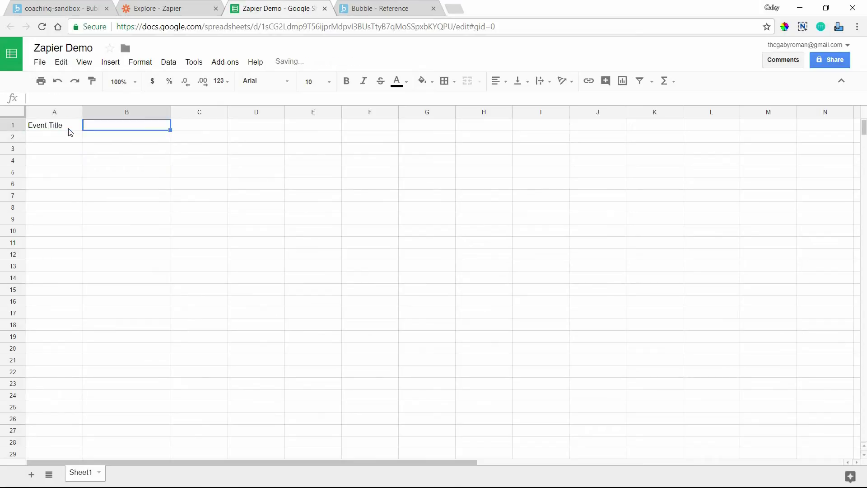
type("Event")
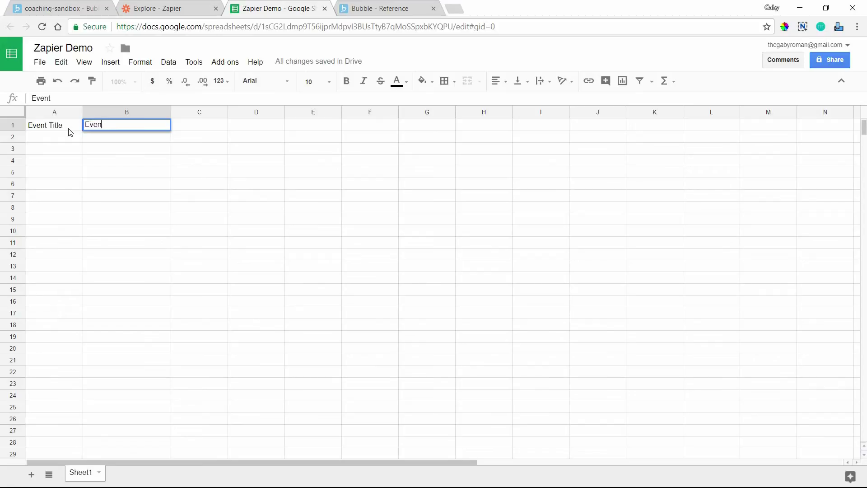
key("BackSpace")
key("BackSpace")
key("BackSpace")
key("BackSpace")
key("BackSpace")
key("BackSpace")
type("# of Participants")
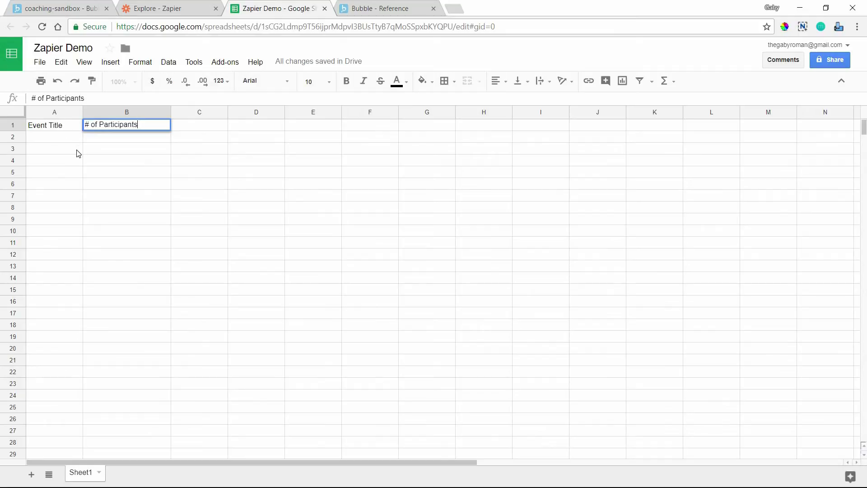
key("Return")
left_click(86, 6)
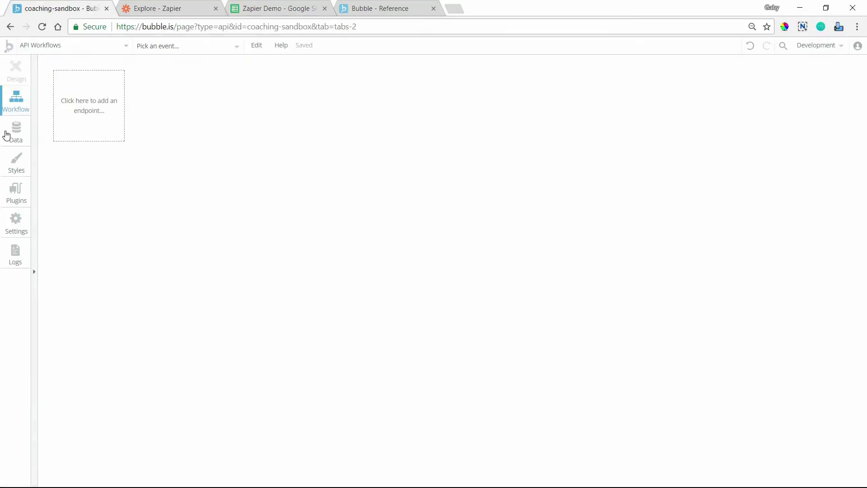
Check the Bubble Event type's Title and # of Participants fields, then return to the spreadsheet
left_click(6, 135)
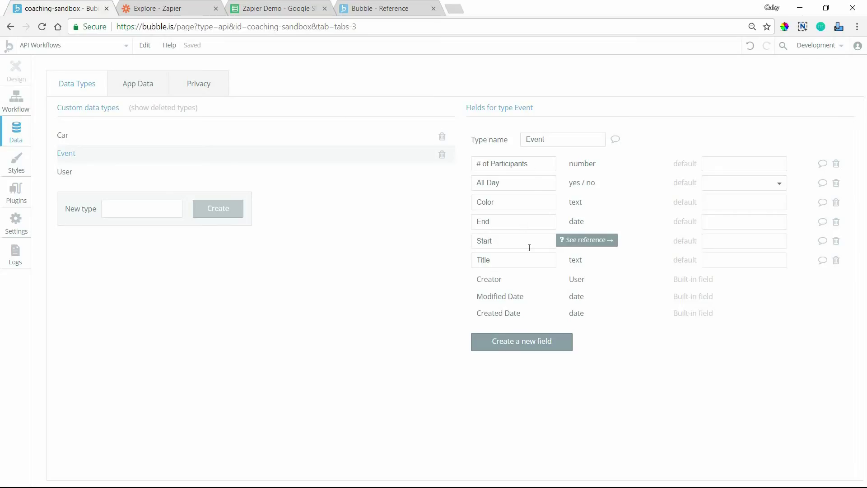
left_click(497, 260)
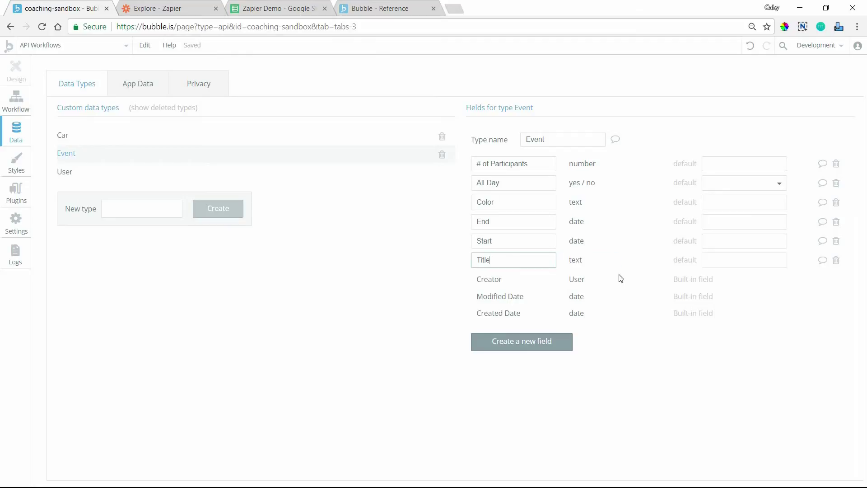
left_click(487, 161)
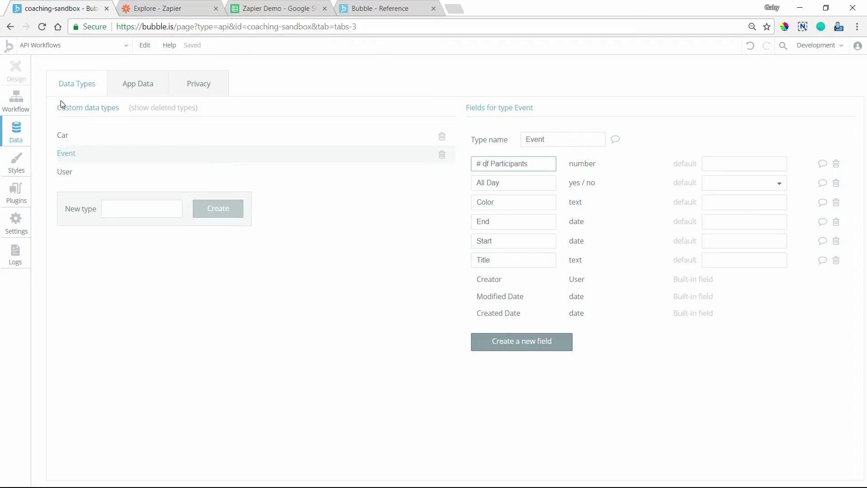
left_click(269, 7)
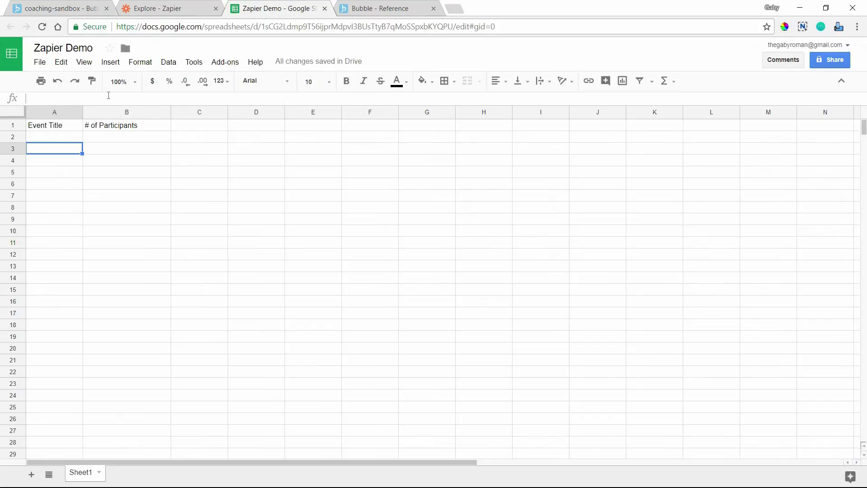
Add the sample row 'Holiday 5K' in A2 and 250 in B2, then return to Bubble
left_click(68, 132)
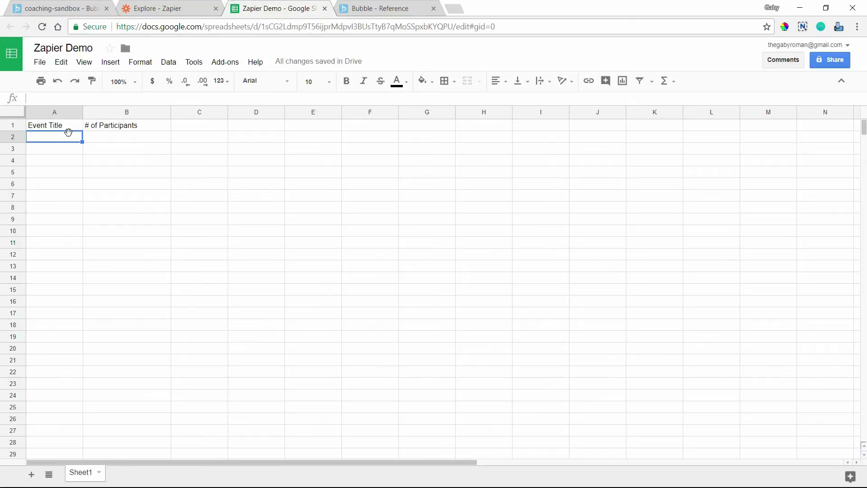
type("Hol")
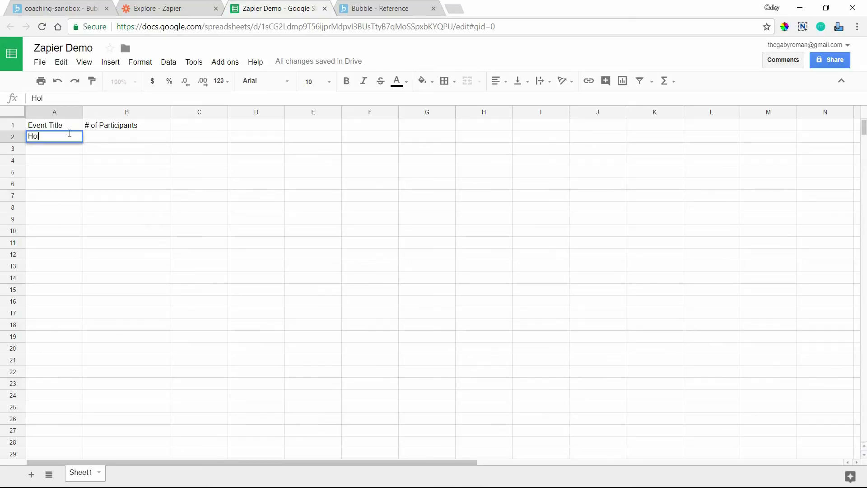
type("iday 5K")
key("Tab")
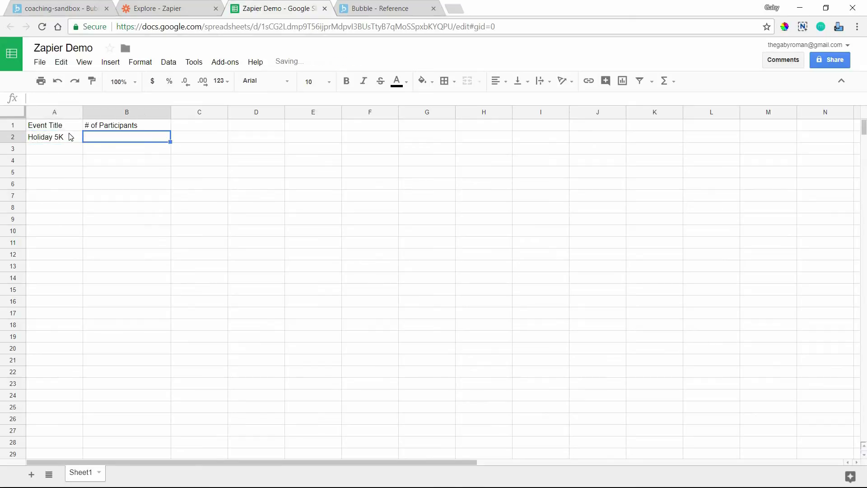
type("250")
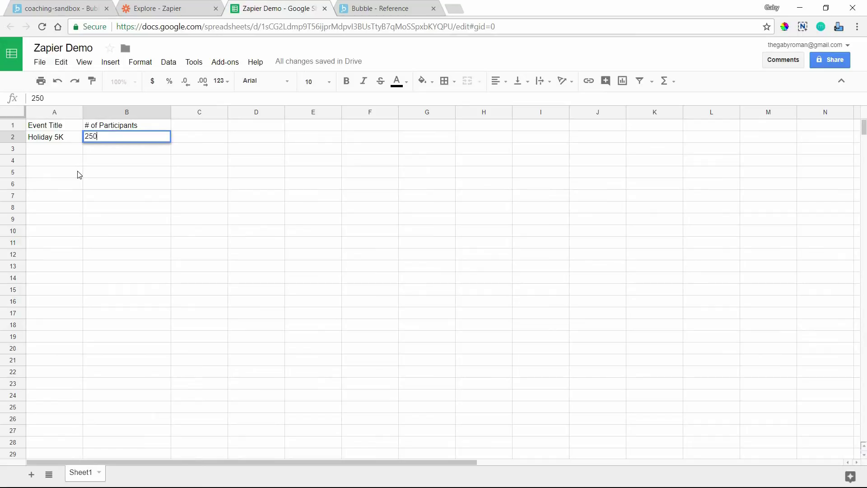
left_click(77, 176)
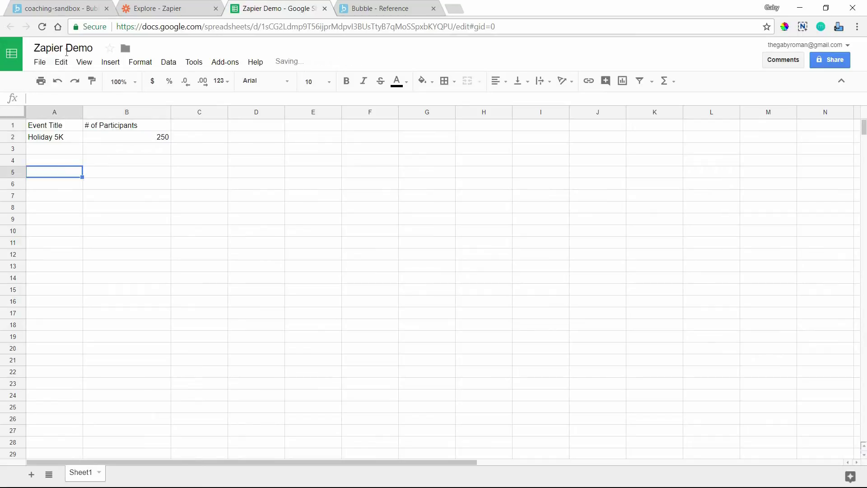
left_click(54, 5)
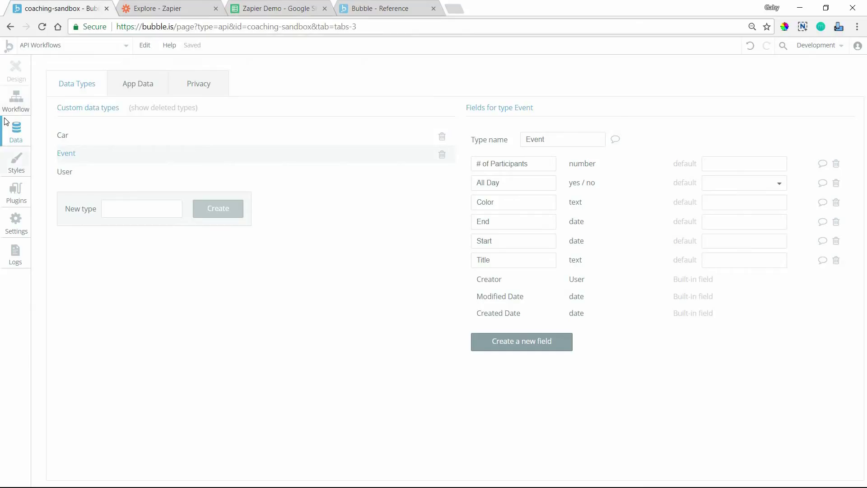
Create a new API endpoint 'updated-sheet' with no authentication required and privacy rules ignored
left_click(24, 101)
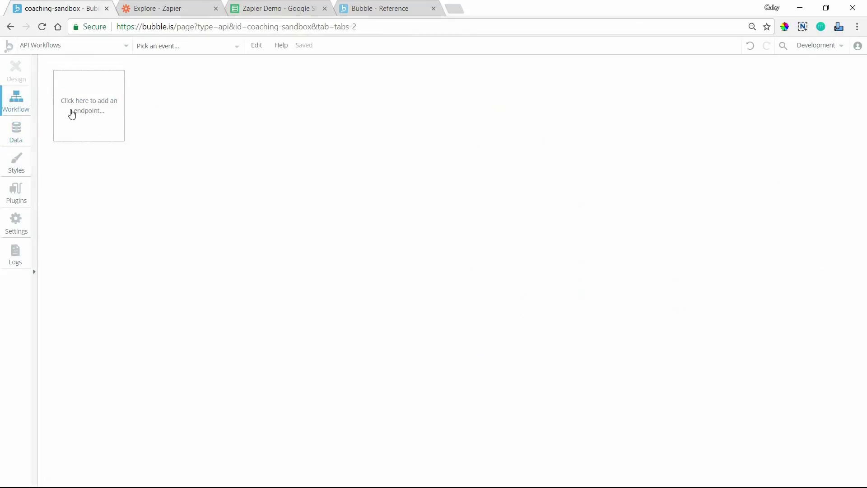
left_click(72, 115)
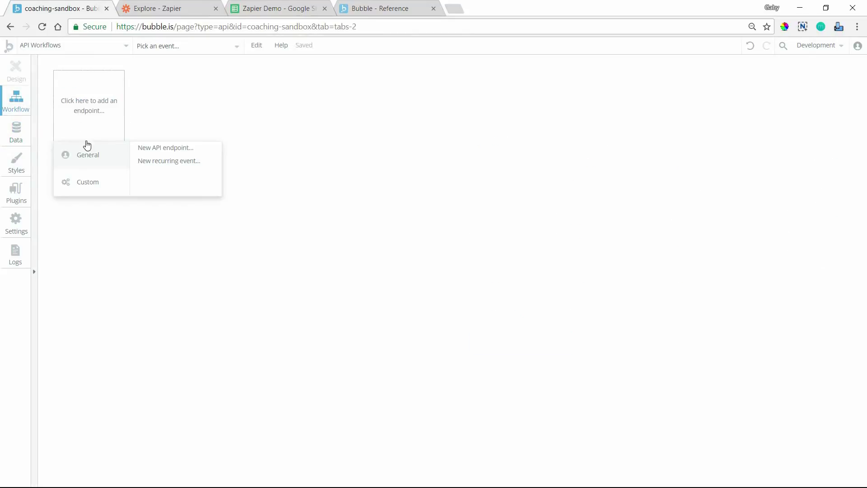
left_click(145, 152)
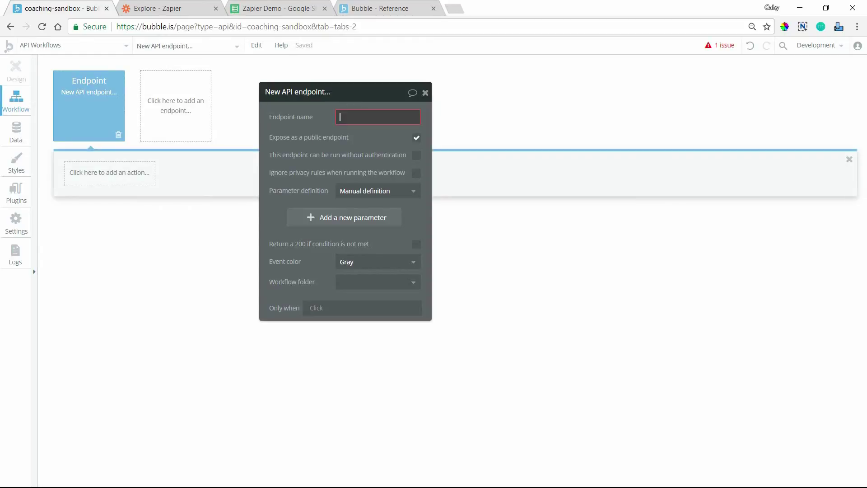
type("updated-")
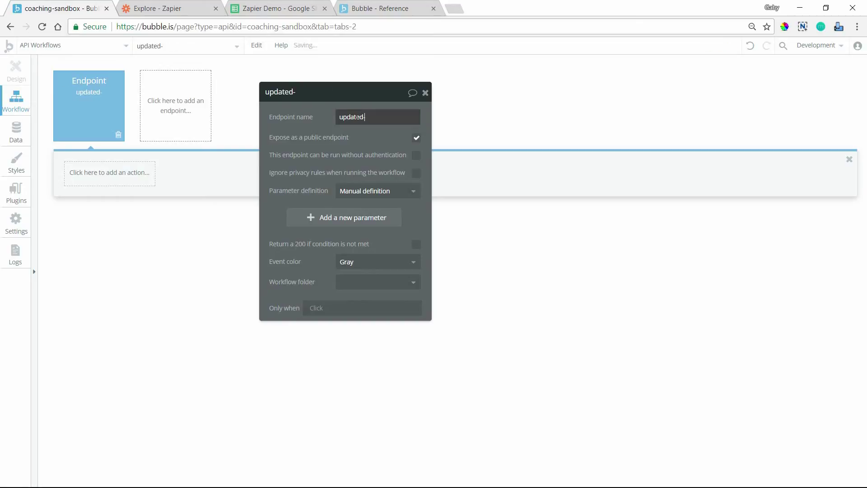
type("sheet")
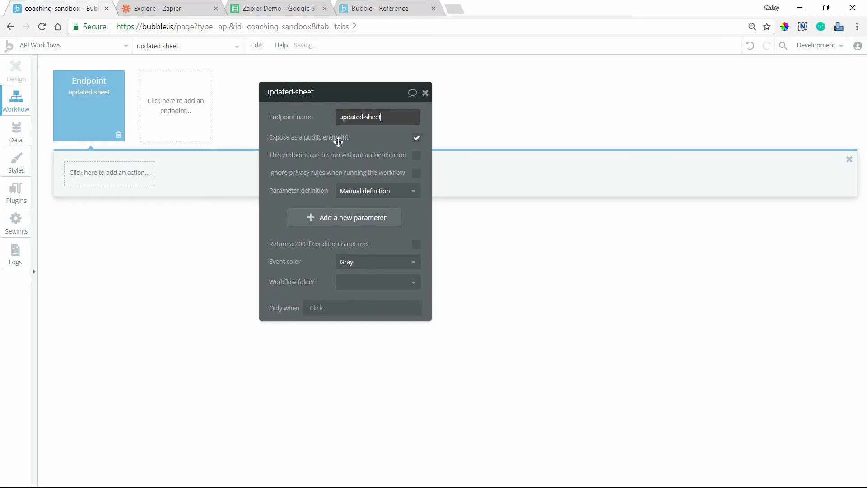
left_click(345, 128)
left_click(416, 156)
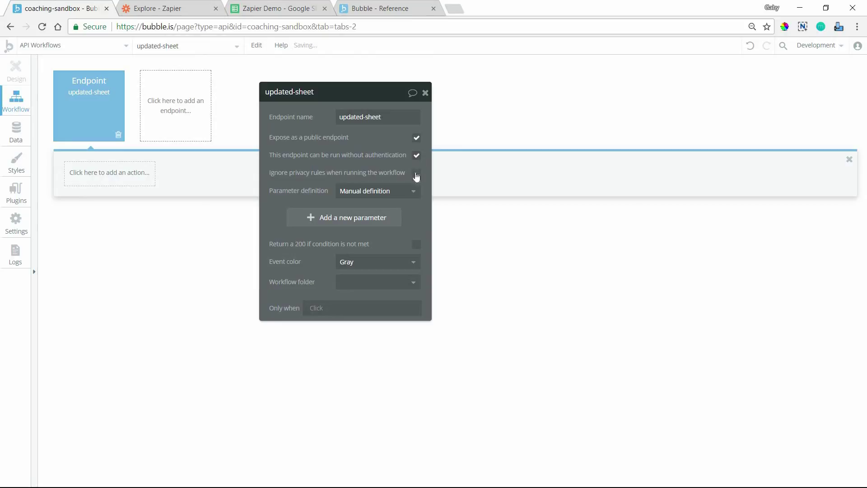
left_click(416, 173)
left_click(87, 184)
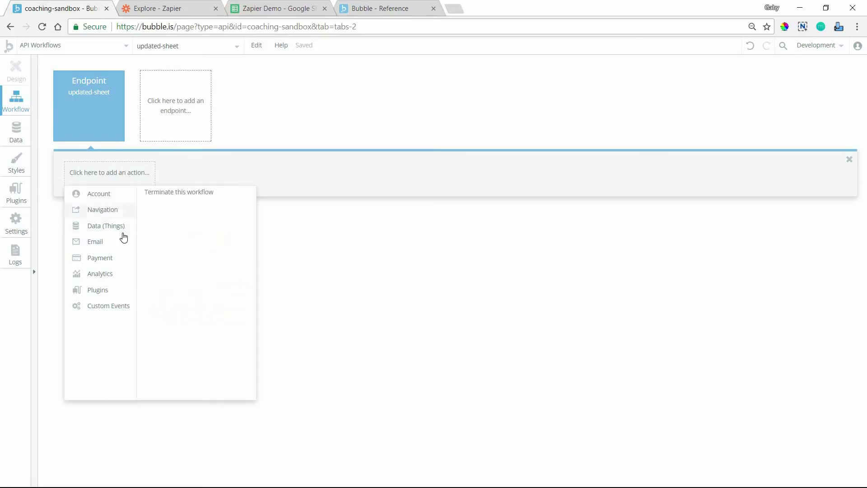
Add a 'Create a new thing' action of type Event to the endpoint
mouse_move(126, 225)
left_click(155, 191)
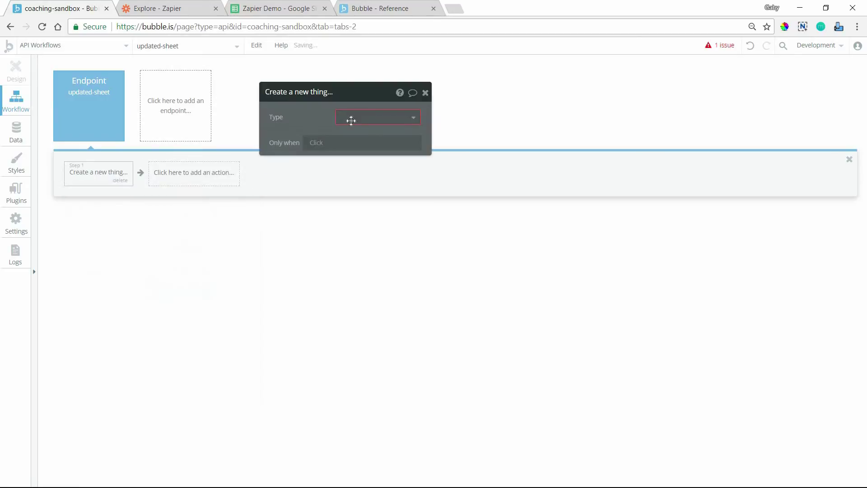
left_click(362, 116)
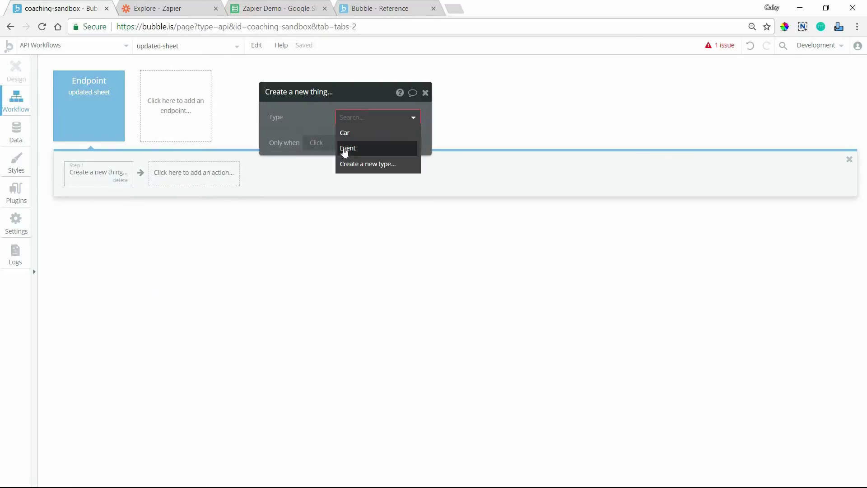
left_click(345, 149)
Add the # of Participants and Title fields to the Create Event step
left_click(290, 143)
left_click(284, 147)
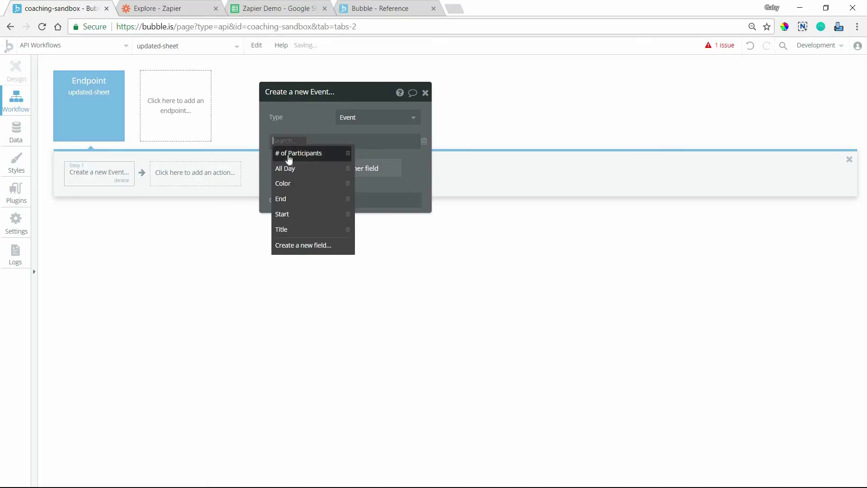
left_click(289, 156)
left_click(296, 168)
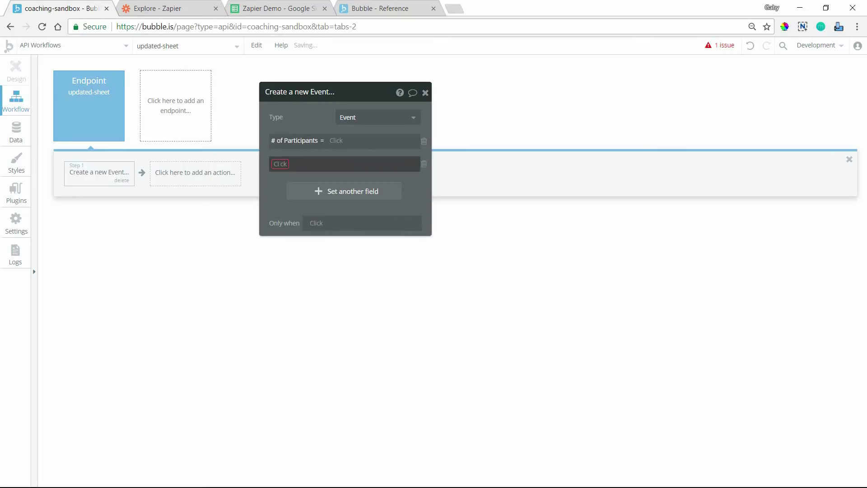
left_click(280, 164)
left_click(345, 251)
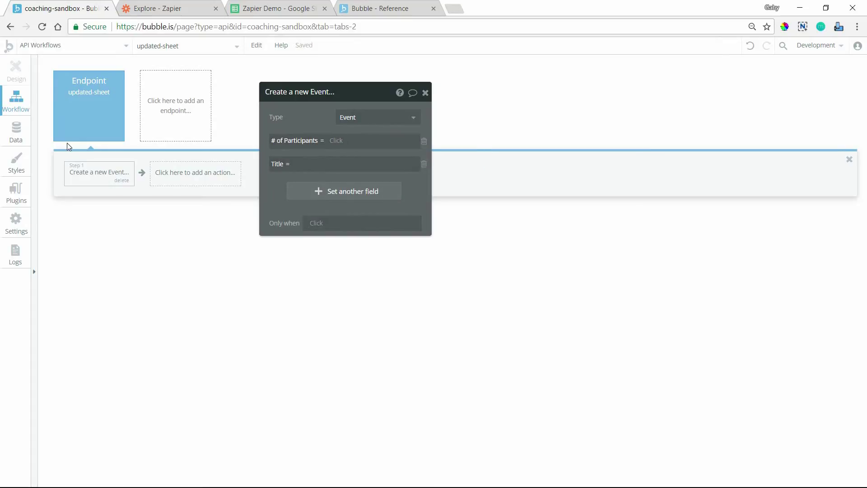
left_click(73, 130)
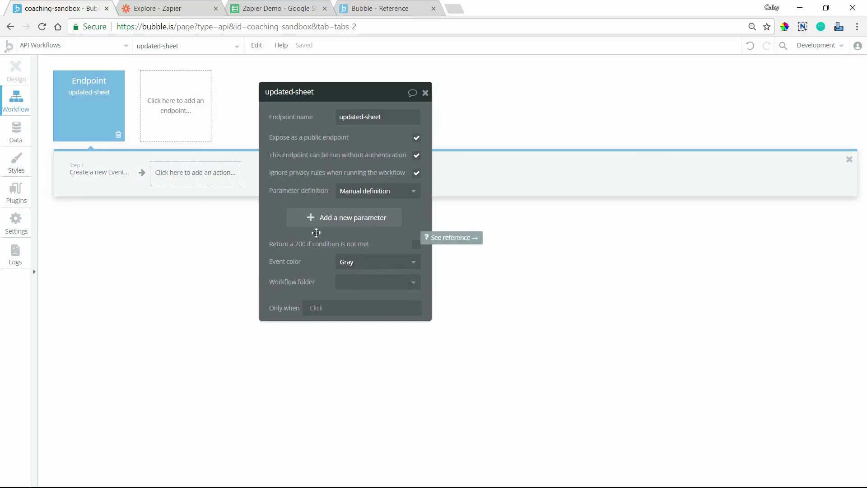
Define endpoint parameters 'title' (text) and 'participants' (number)
left_click(332, 219)
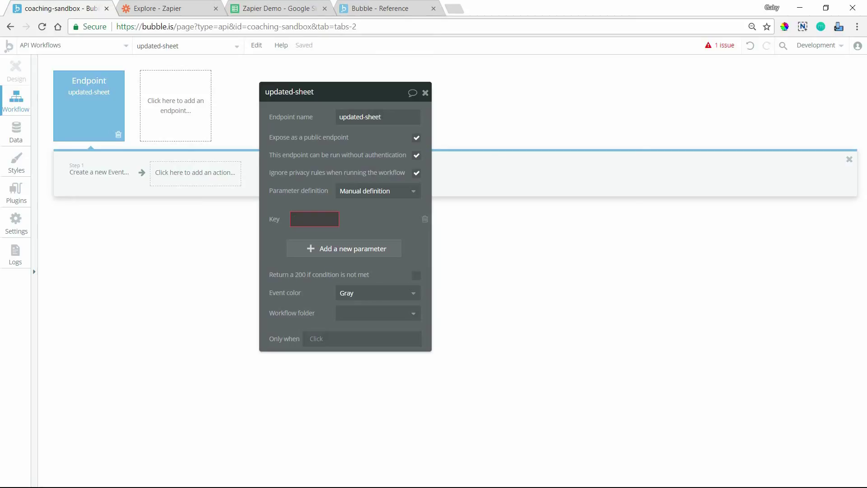
type("title")
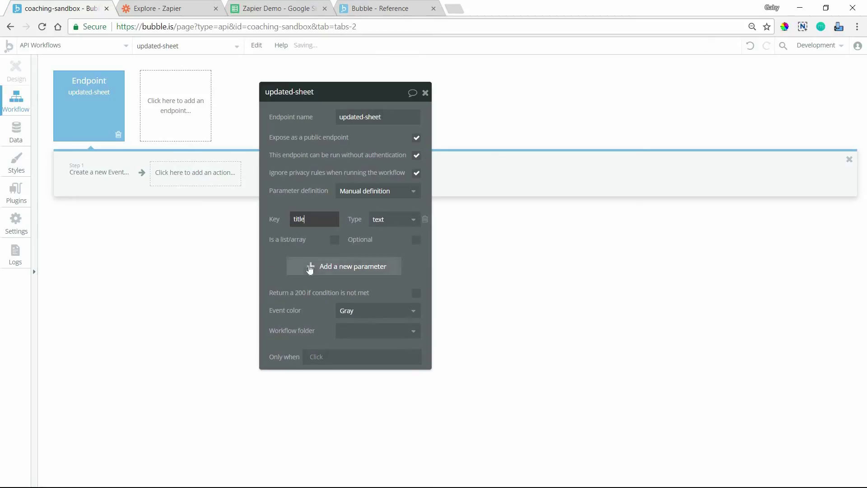
left_click(310, 267)
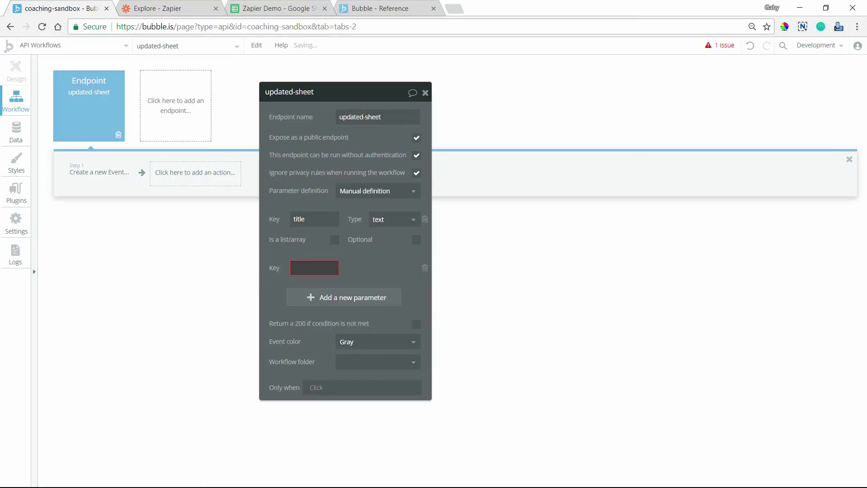
type("number")
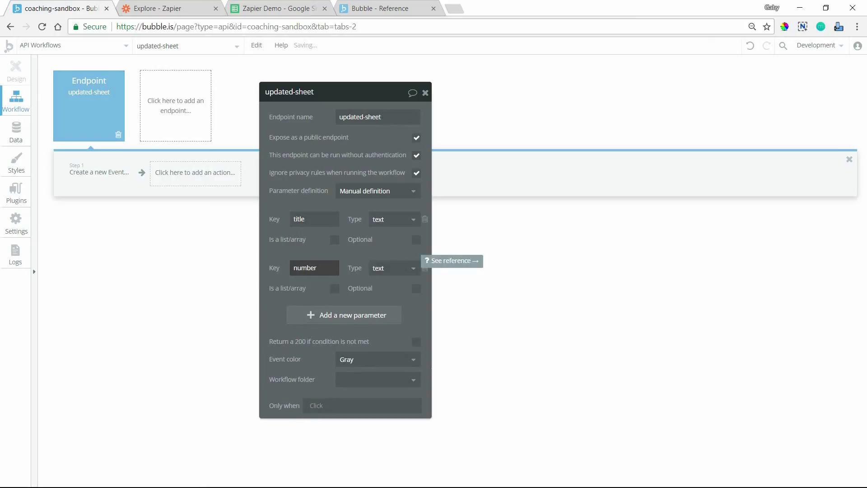
key("ctrl+a")
type("participant")
key("BackSpace")
key("BackSpace")
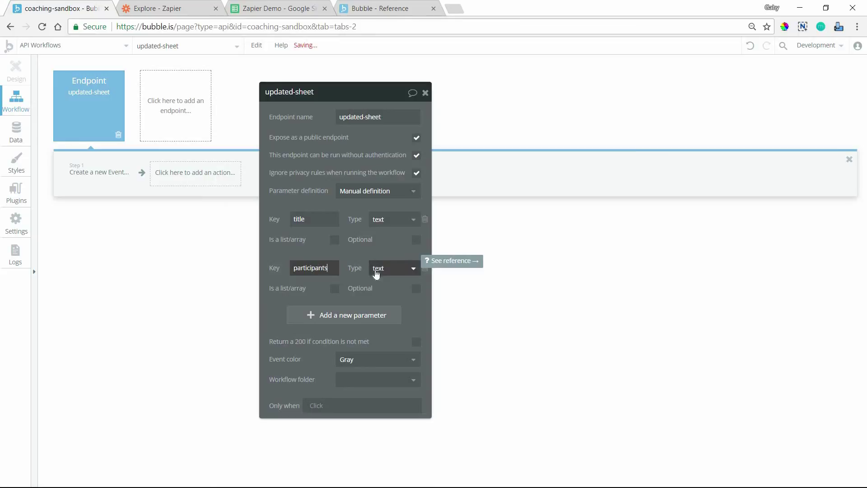
left_click(377, 271)
left_click(407, 300)
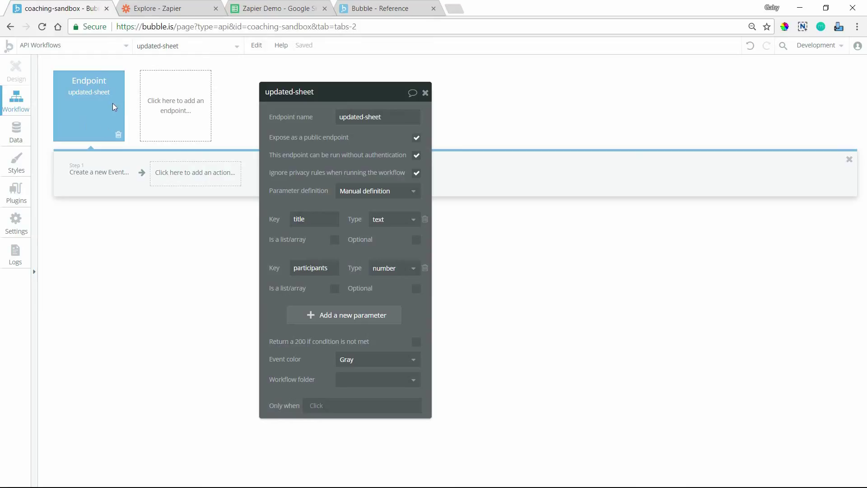
Fill # of Participants with the participants parameter and Title with the title parameter
left_click(73, 184)
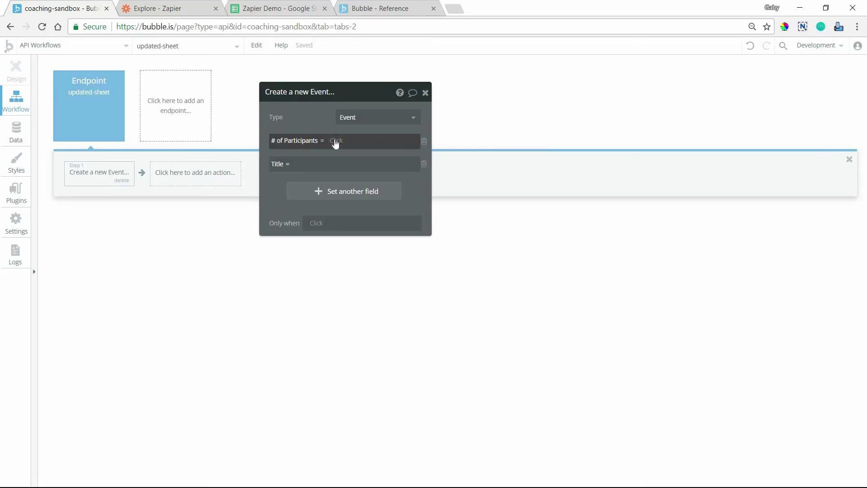
left_click(337, 140)
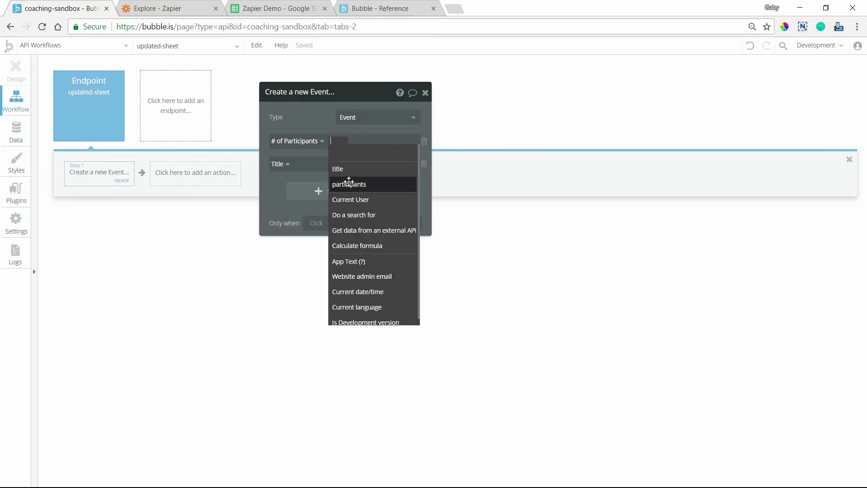
left_click(349, 185)
left_click(350, 163)
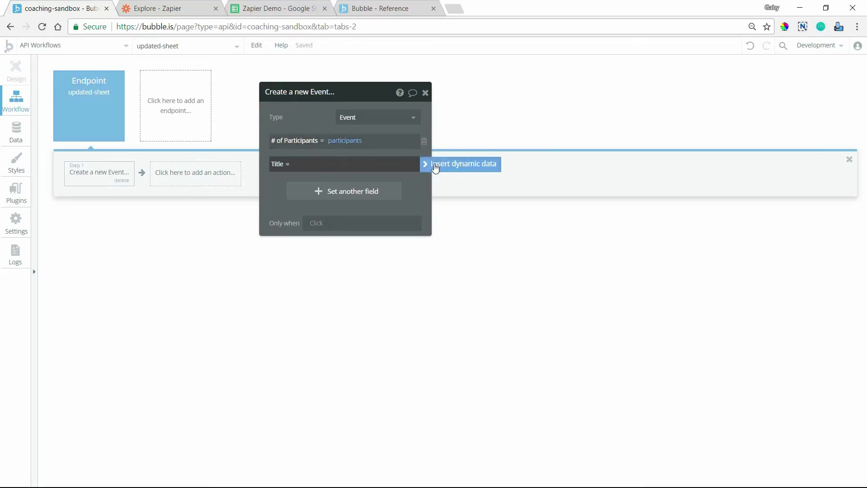
left_click(358, 193)
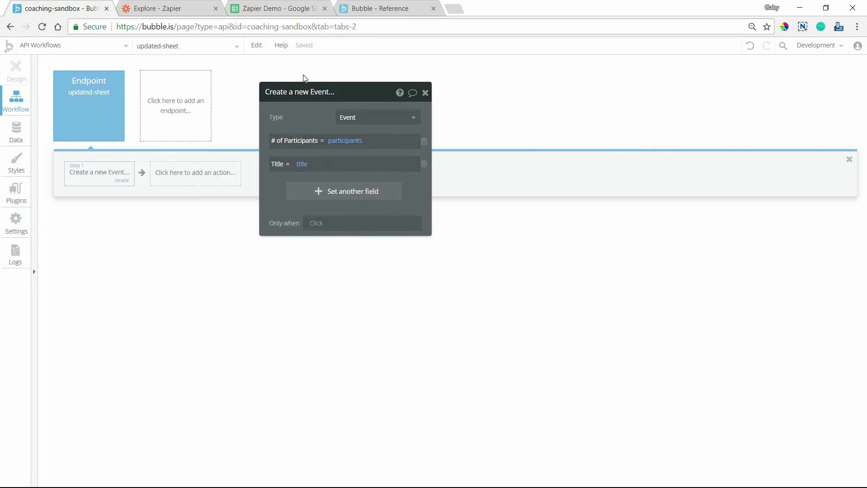
left_click(278, 9)
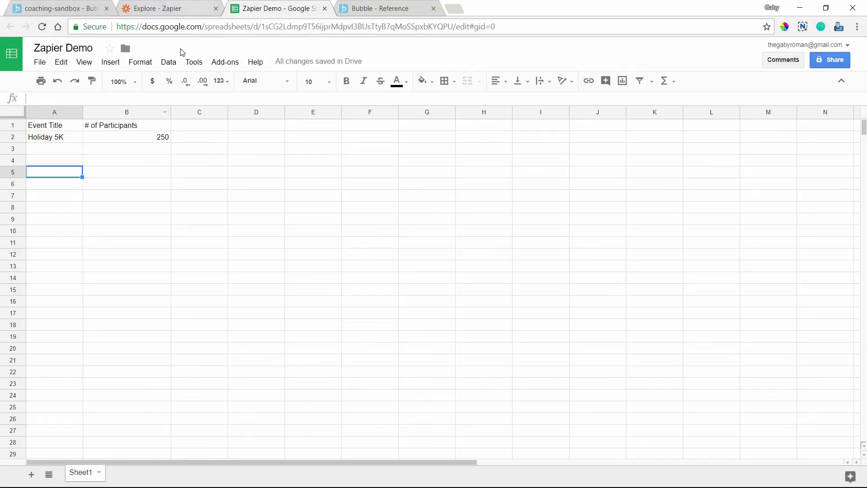
left_click(50, 8)
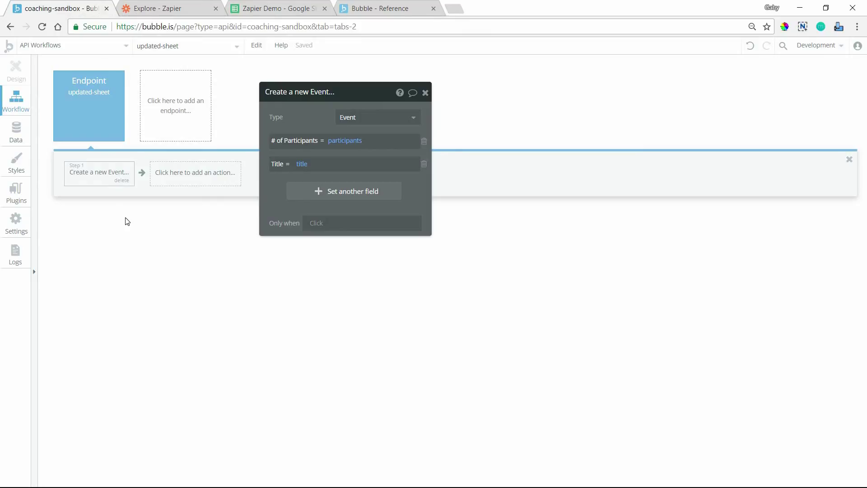
left_click(186, 7)
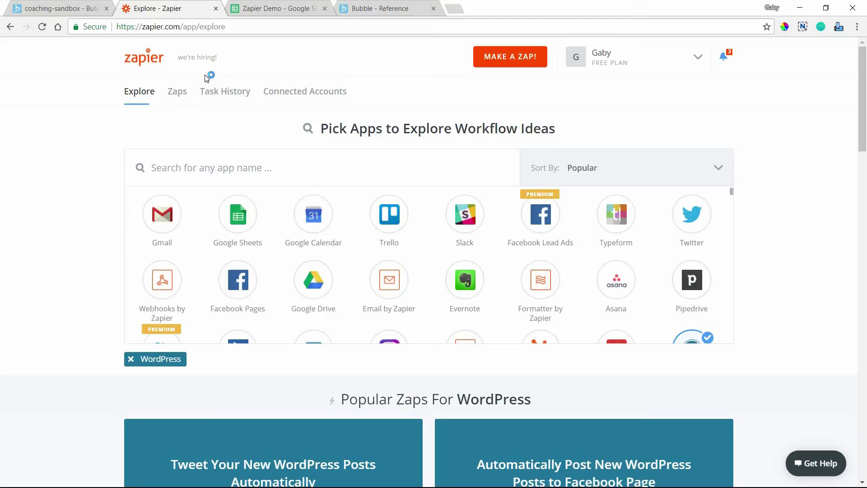
Start a new zap triggered by Google Sheets New Spreadsheet Row using the connected account
left_click(530, 58)
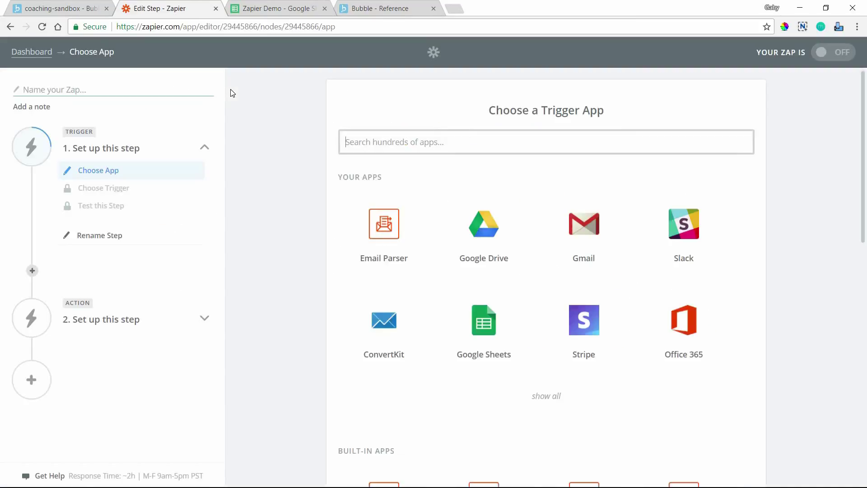
left_click(462, 320)
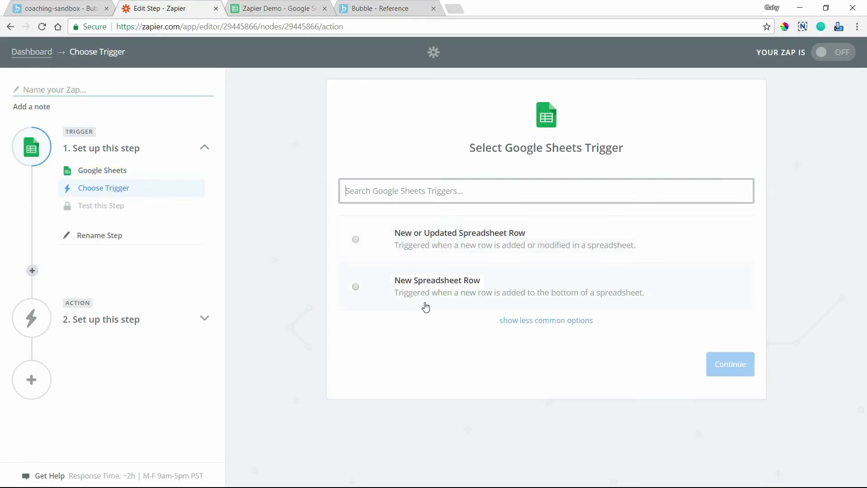
left_click(444, 307)
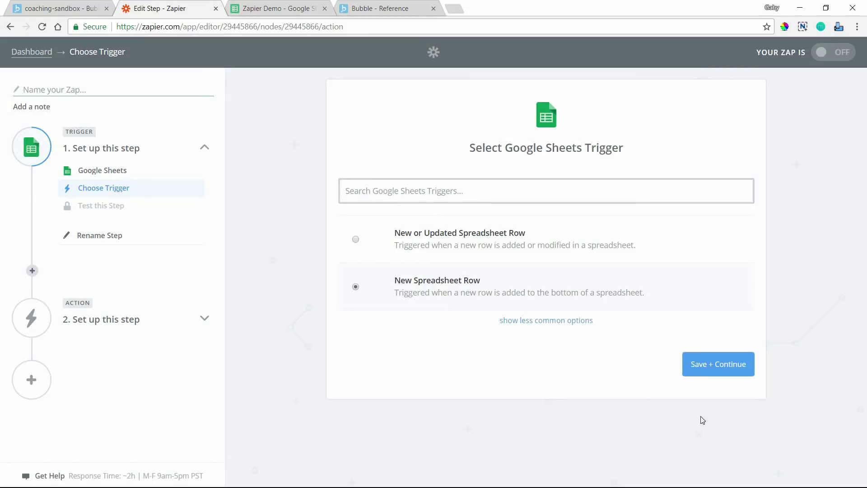
left_click(736, 368)
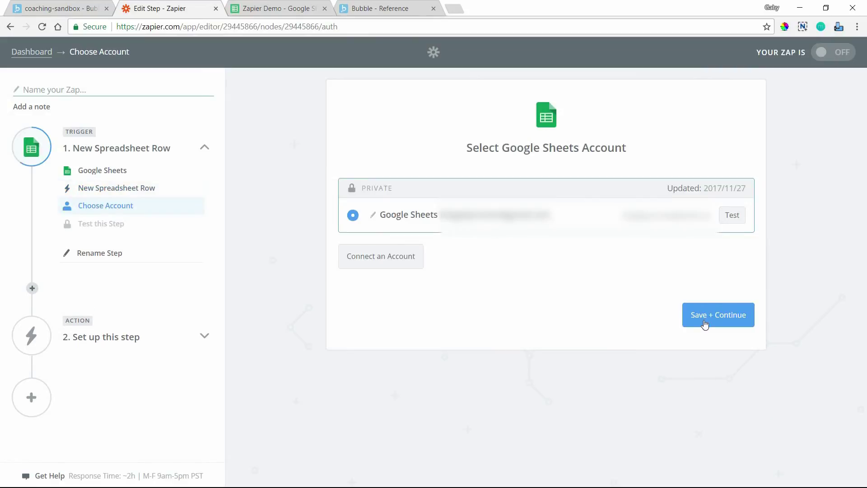
left_click(704, 320)
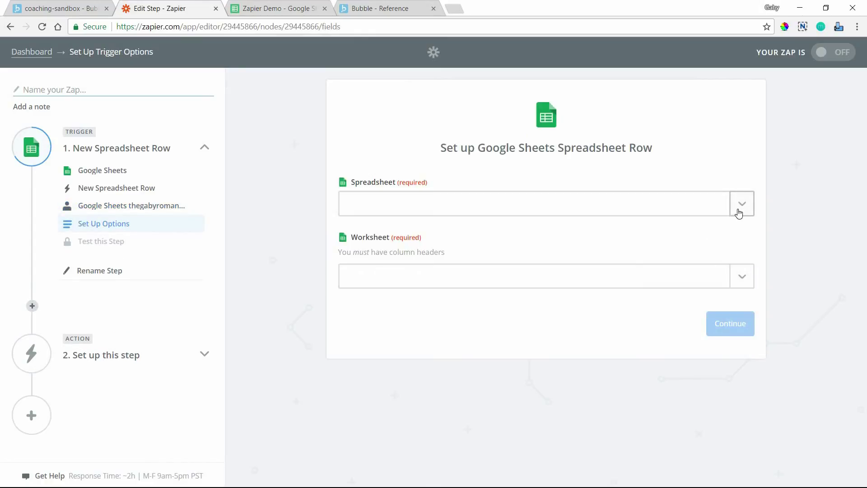
Point the trigger at the Zapier Demo spreadsheet, worksheet Sheet1
left_click(739, 213)
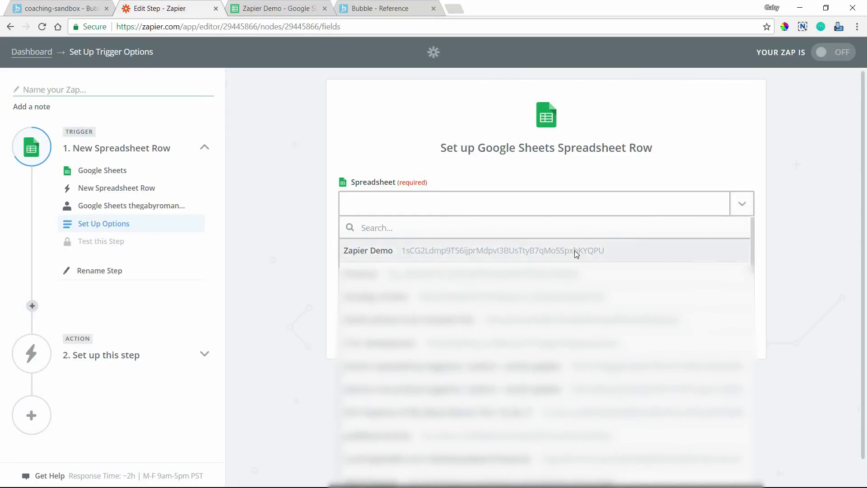
left_click(575, 252)
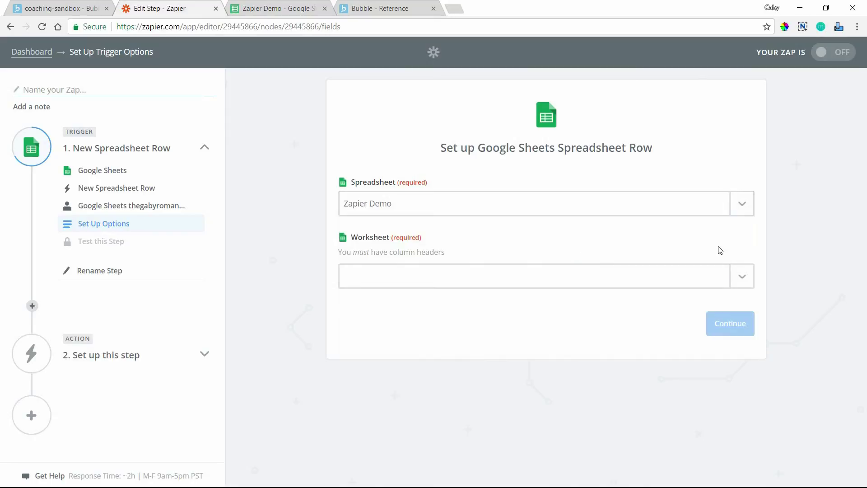
left_click(745, 277)
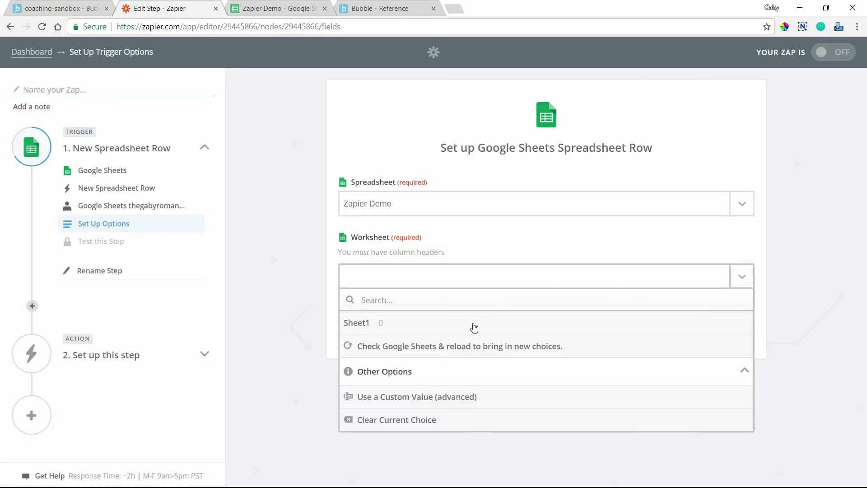
left_click(474, 325)
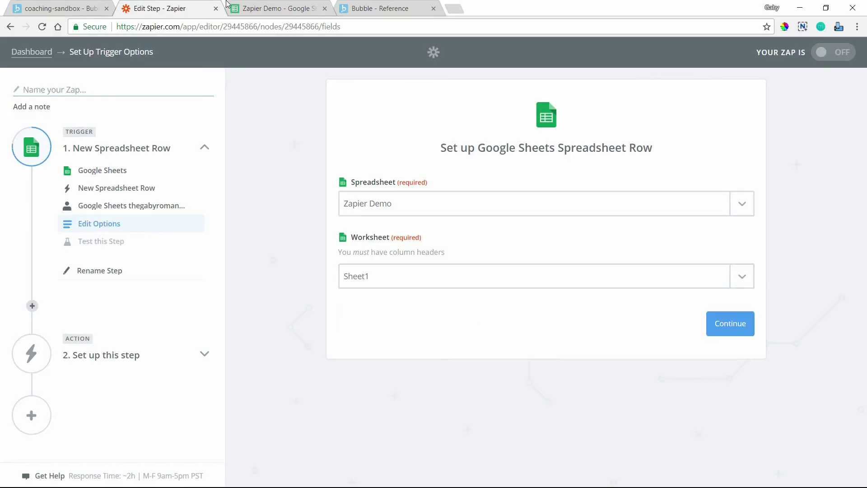
Add an empty Sheet2 to the spreadsheet, then continue past the trigger options
left_click(279, 5)
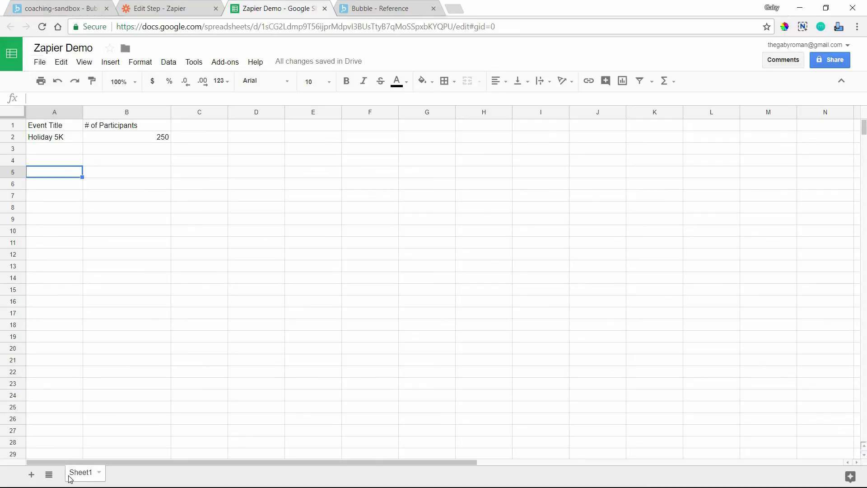
left_click(33, 474)
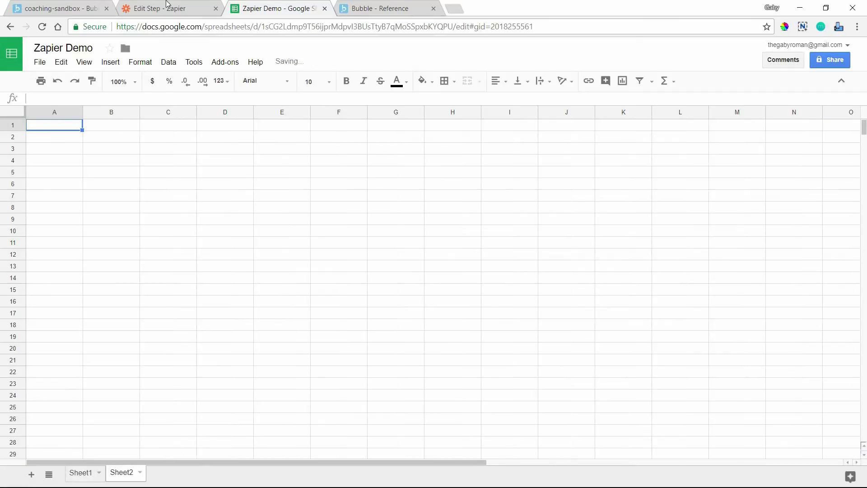
left_click(82, 473)
left_click(172, 9)
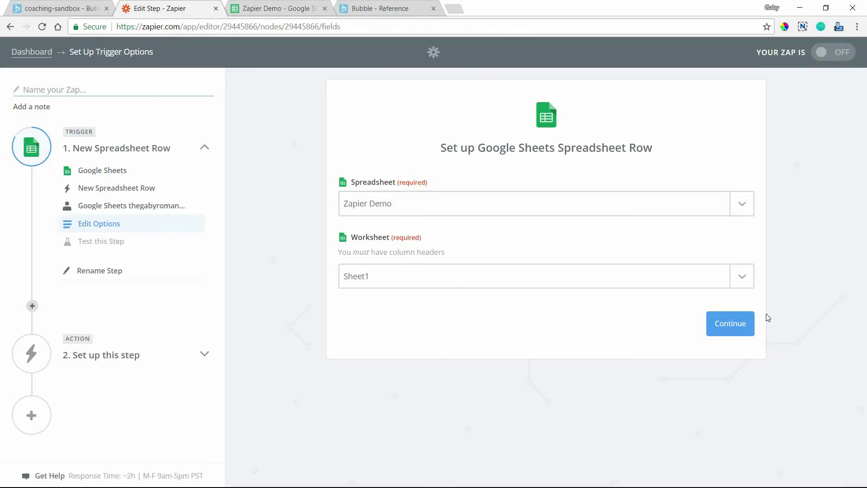
left_click(737, 324)
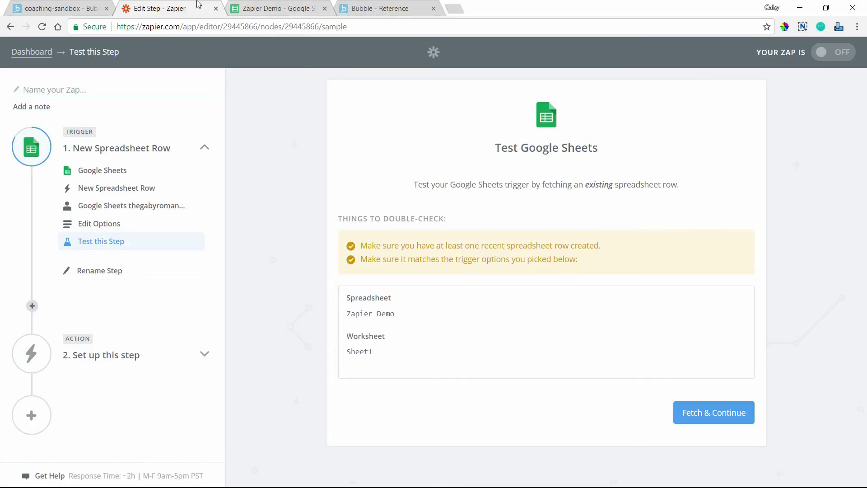
Fetch a sample row to test the Google Sheets trigger and continue to the action step
left_click(235, 5)
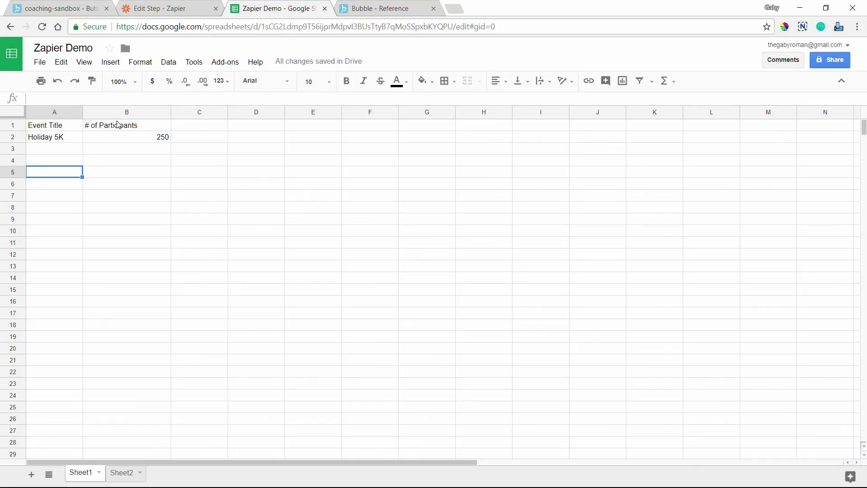
left_click(192, 6)
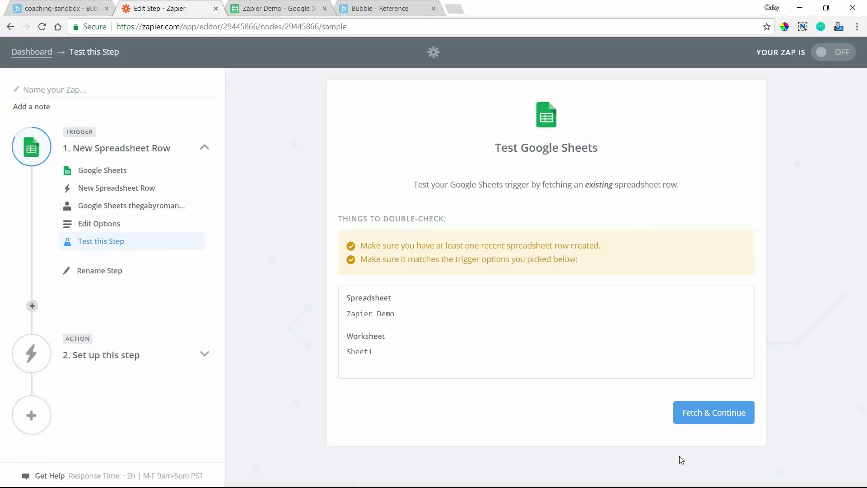
left_click(728, 426)
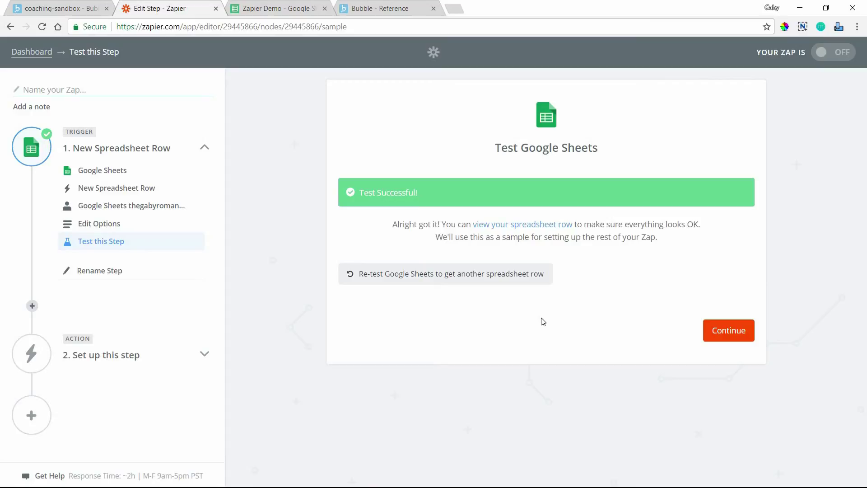
left_click(714, 333)
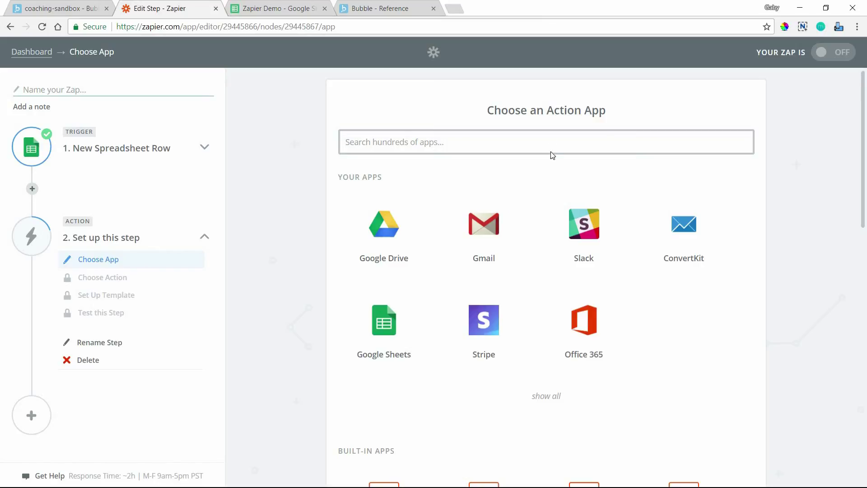
Choose Webhooks by Zapier with the POST event as the action app and continue
type("web")
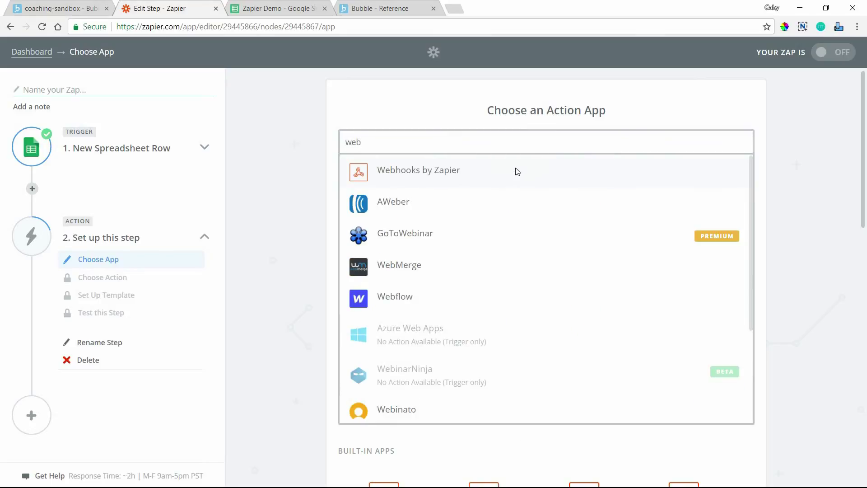
left_click(517, 172)
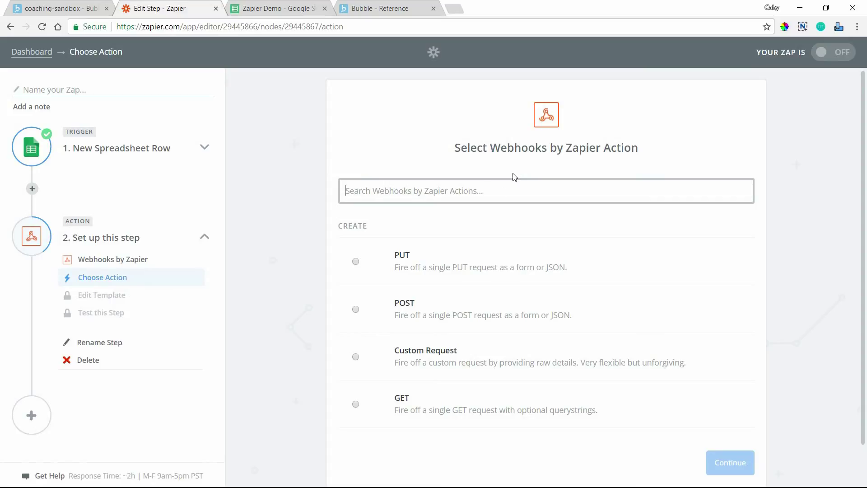
left_click(563, 326)
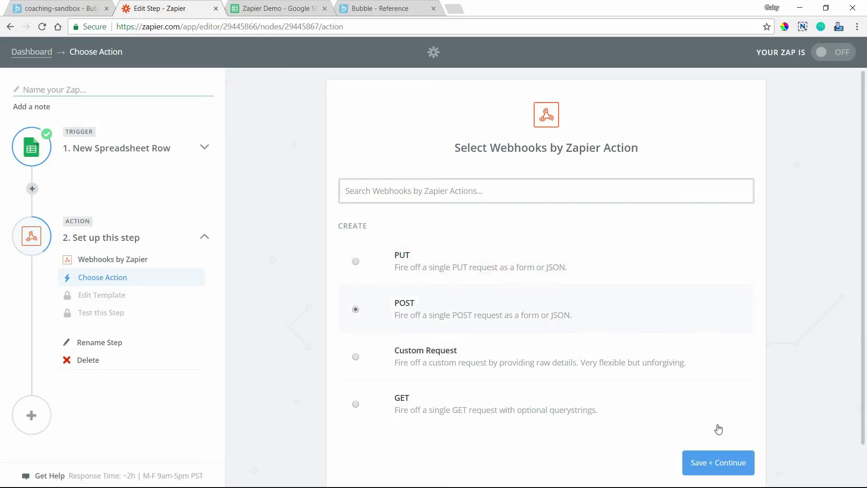
left_click(711, 468)
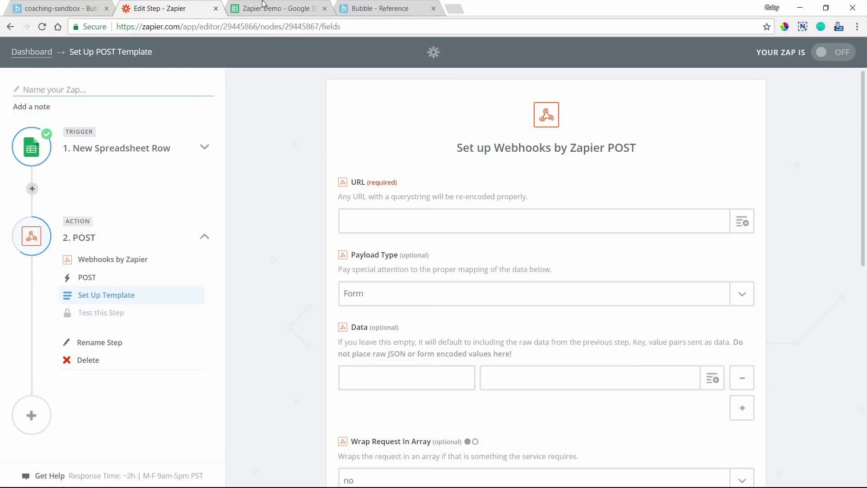
Check the updated-sheet endpoint's settings in Bubble and copy the development POST URL from the API reference
key("ctrl+1")
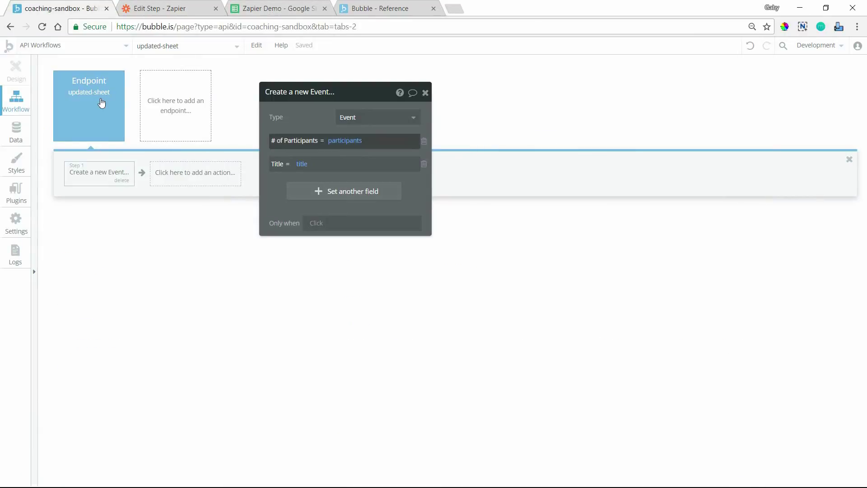
left_click(103, 101)
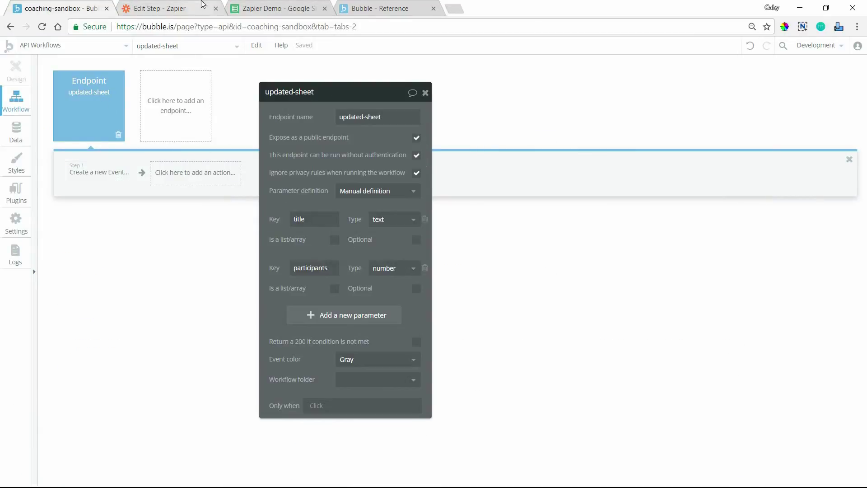
left_click(202, 6)
left_click(426, 220)
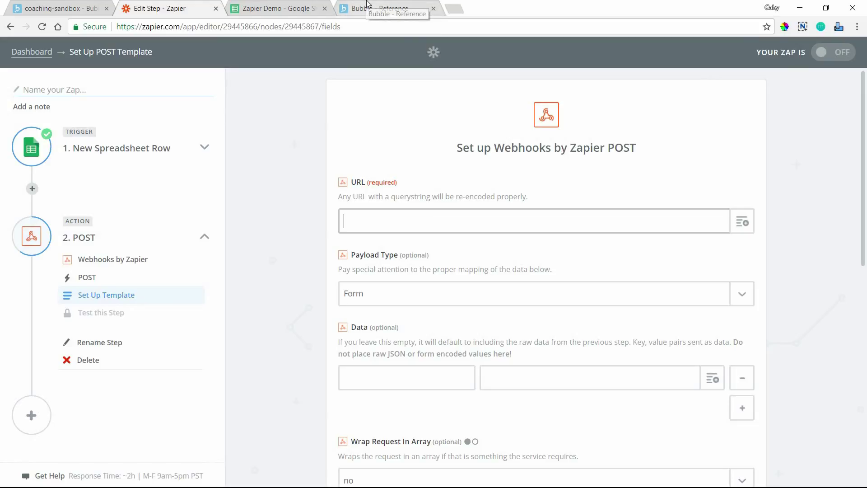
left_click(367, 5)
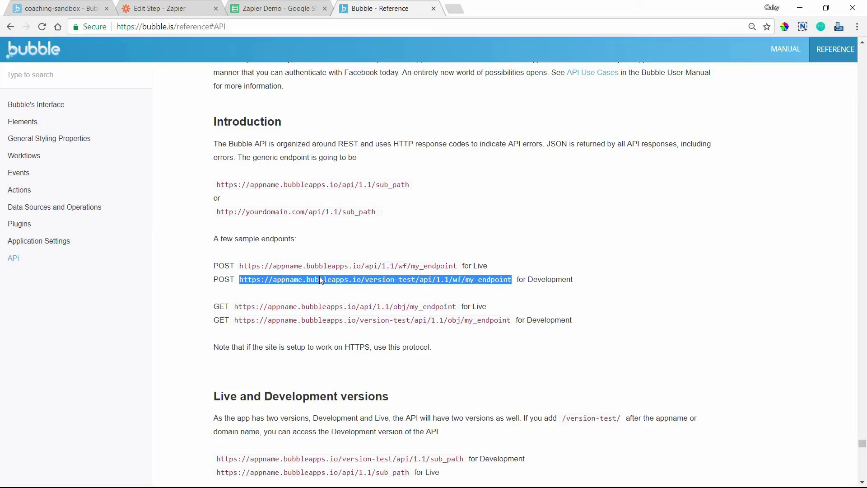
left_click(59, 5)
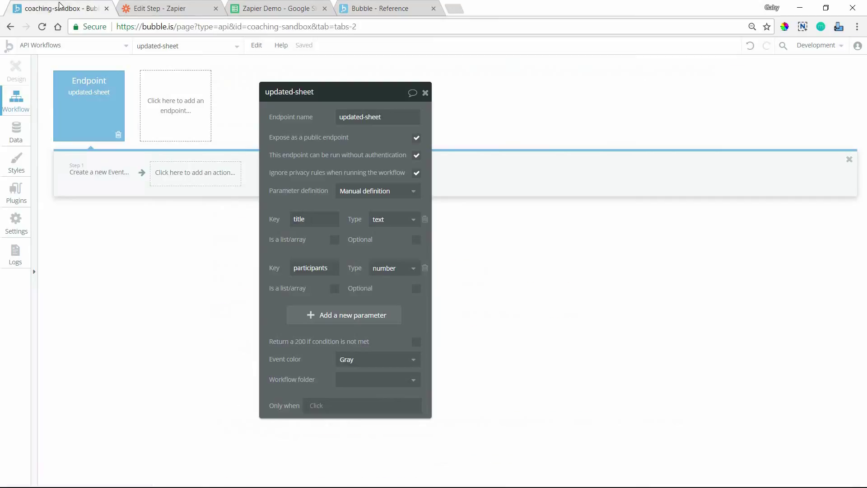
left_click(149, 7)
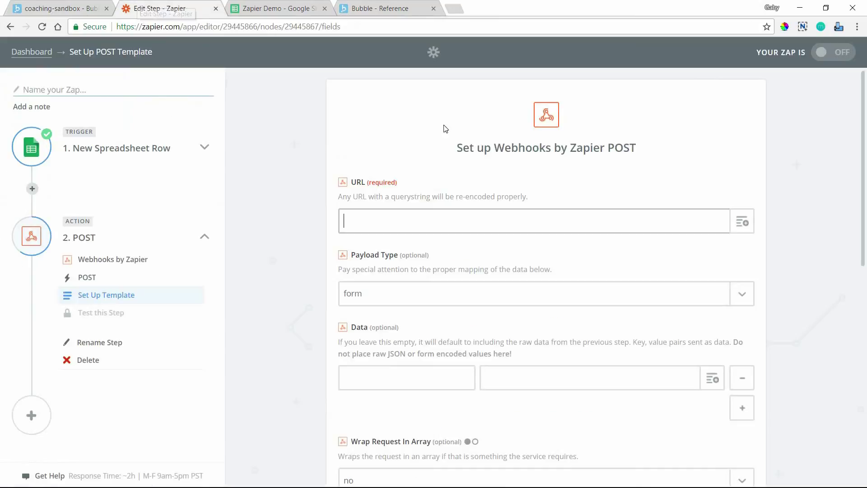
Paste the sample URL into the POST URL field and replace 'appname' with coaching-sandbox
left_click(440, 232)
type("https://appname.bubbleapps.io/version-test/api/1.1/wf/my_endpoint")
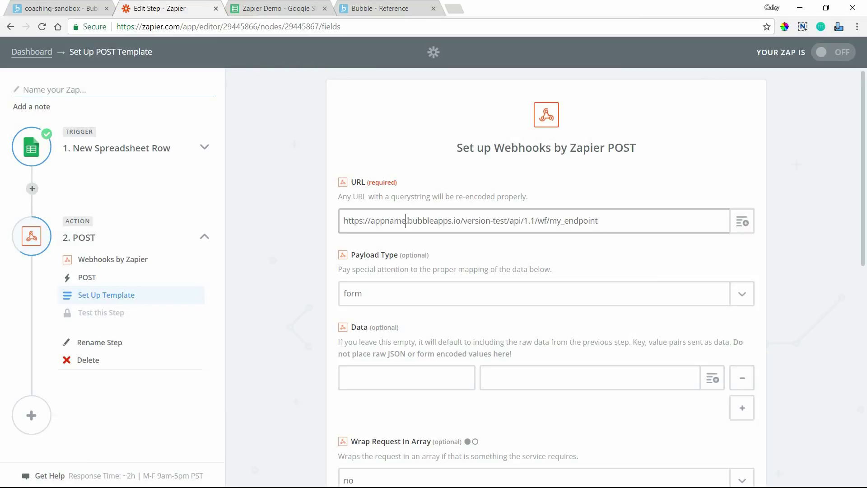
left_click(407, 220)
key("BackSpace")
key("BackSpace")
key("BackSpace")
key("BackSpace")
key("BackSpace")
key("BackSpace")
key("BackSpace")
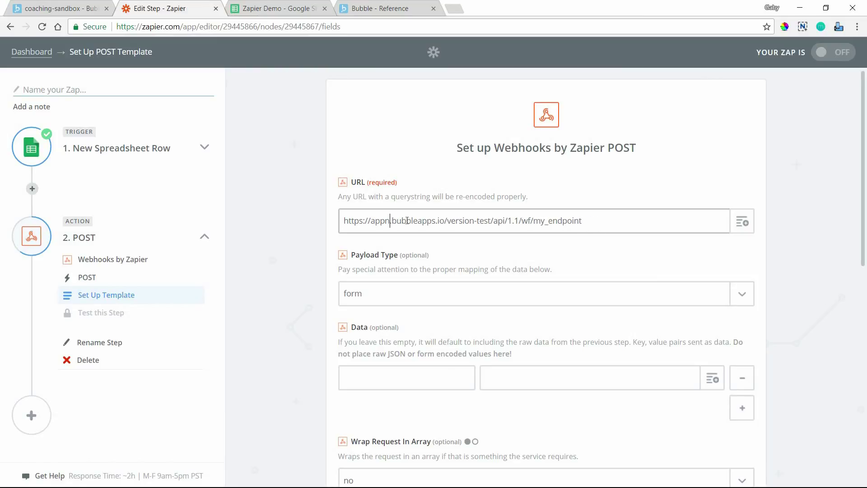
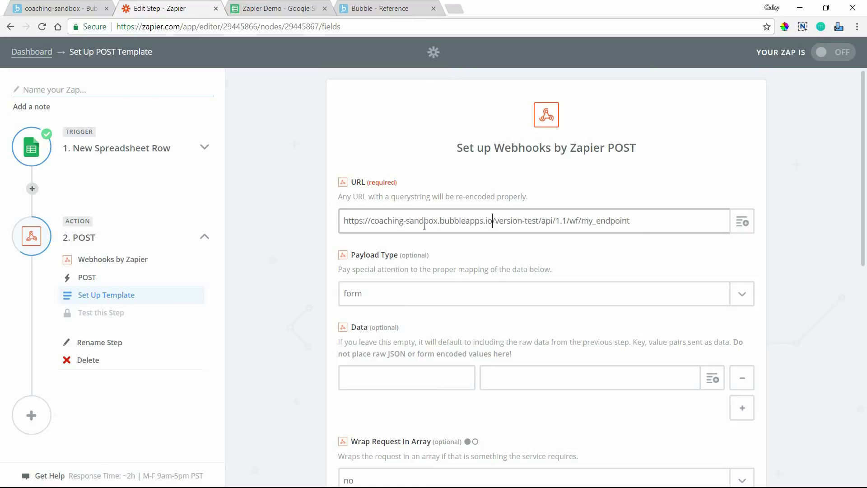
left_click_drag(425, 225, 370, 217)
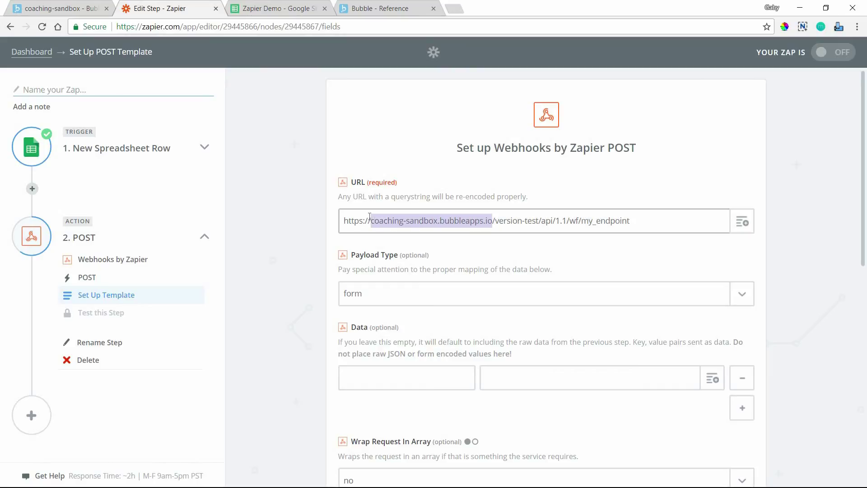
left_click(485, 189)
Replace the 'my_endpoint' placeholder with updated-sheet, checking the endpoint name in Bubble
left_click(504, 226)
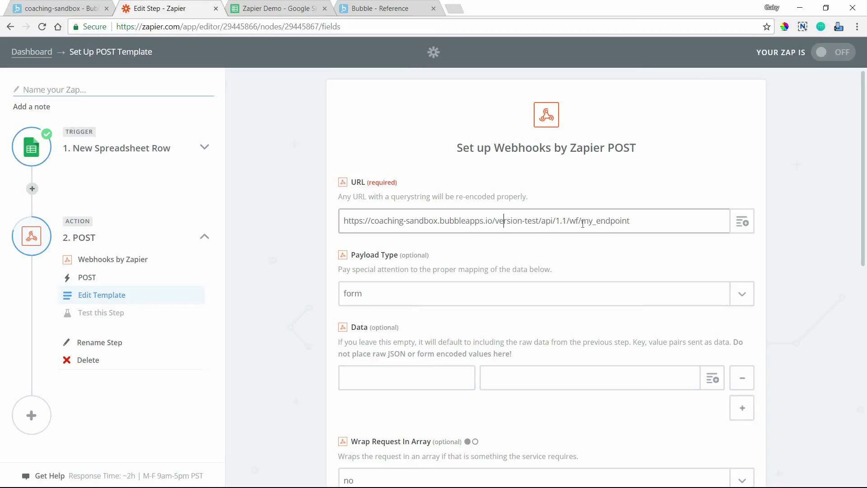
key("shift+Right")
key("shift+Right")
key("shift+Right")
key("shift+Right")
key("shift+Right")
key("shift+Right")
key("shift+Right")
key("shift+Right")
key("shift+Right")
key("shift+Right")
key("shift+Right")
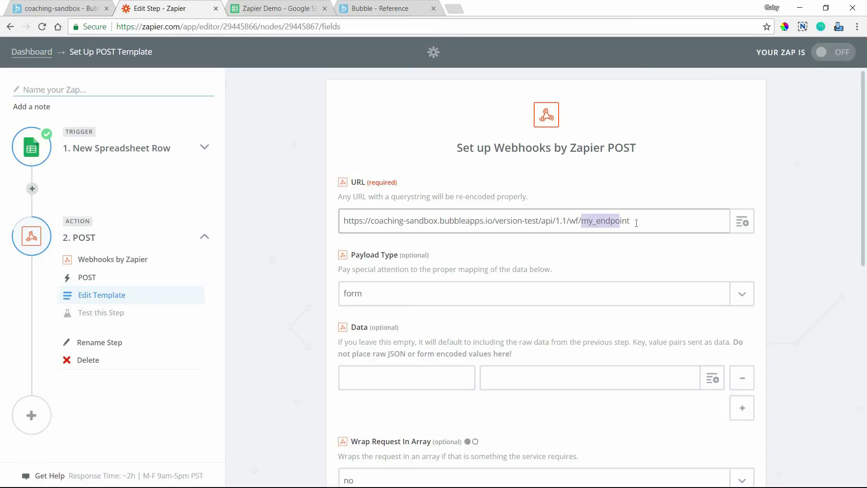
left_click(13, 4)
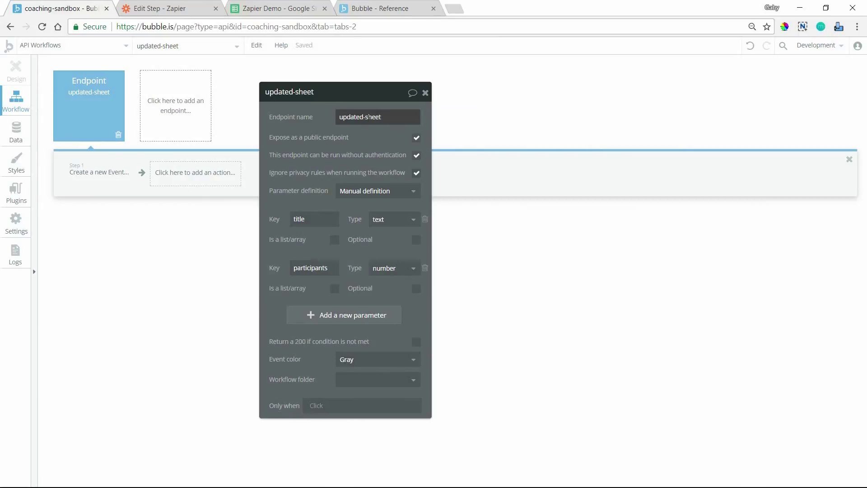
left_click(286, 6)
key("ctrl+shift+Tab")
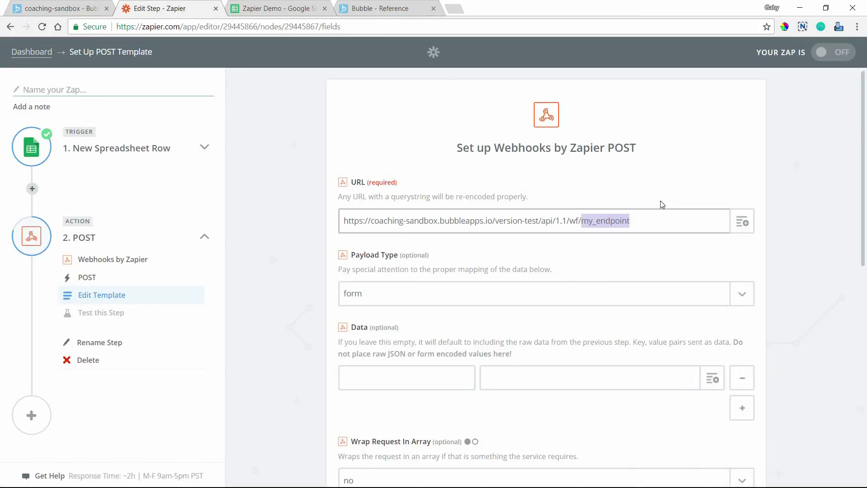
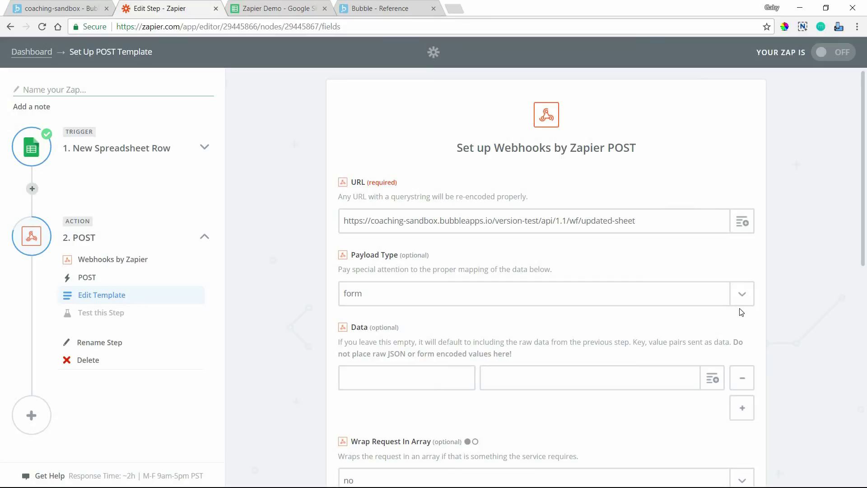
Set the payload type to Json and compare Bubble's parameter names with the spreadsheet columns
left_click(742, 294)
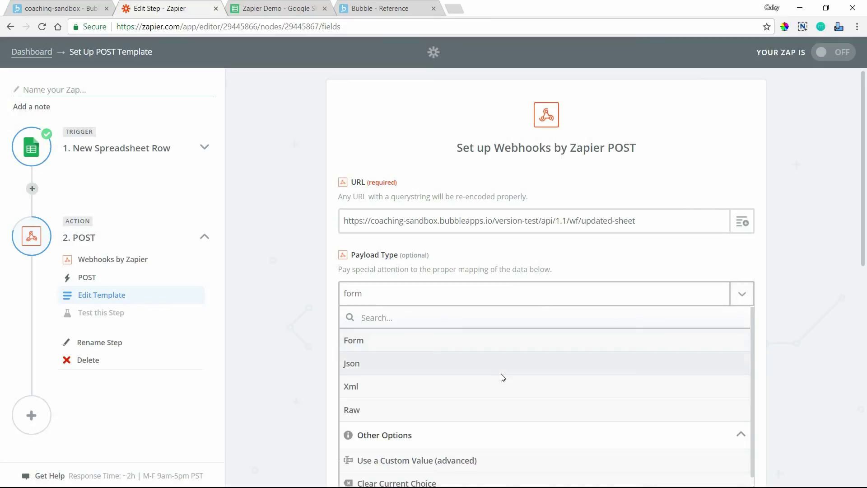
left_click(501, 373)
scroll(471, 325, "down", 1)
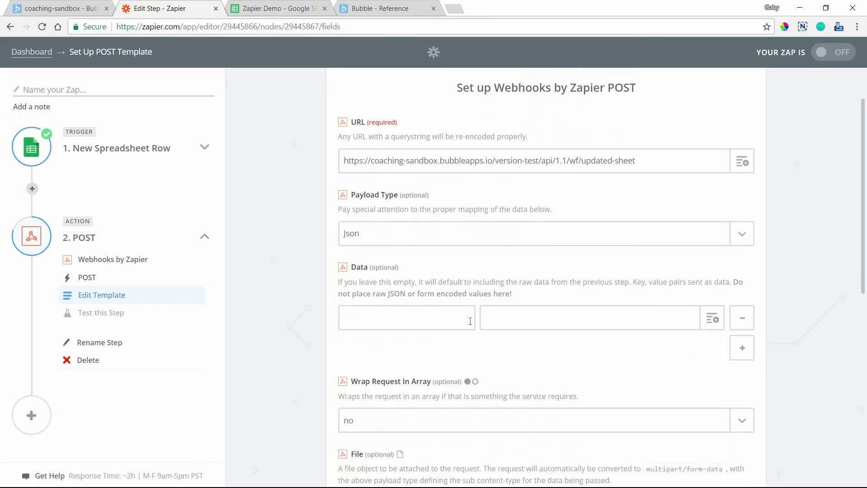
scroll(471, 293, "down", 1)
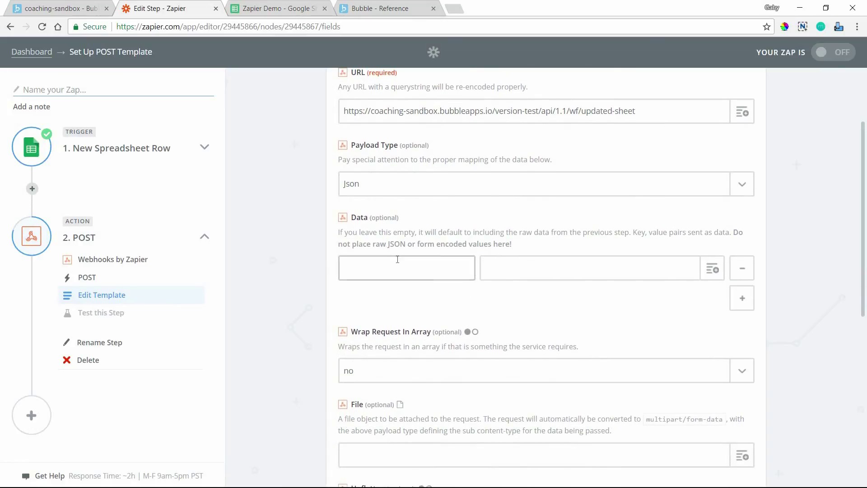
left_click(68, 8)
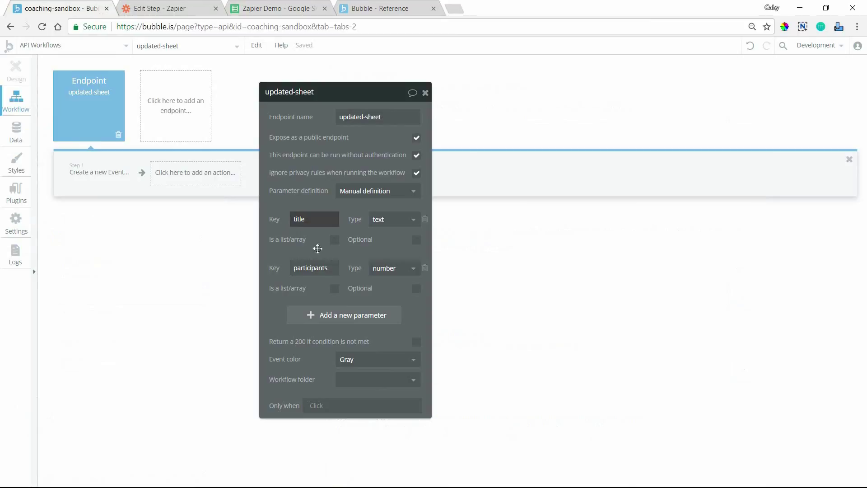
left_click(281, 6)
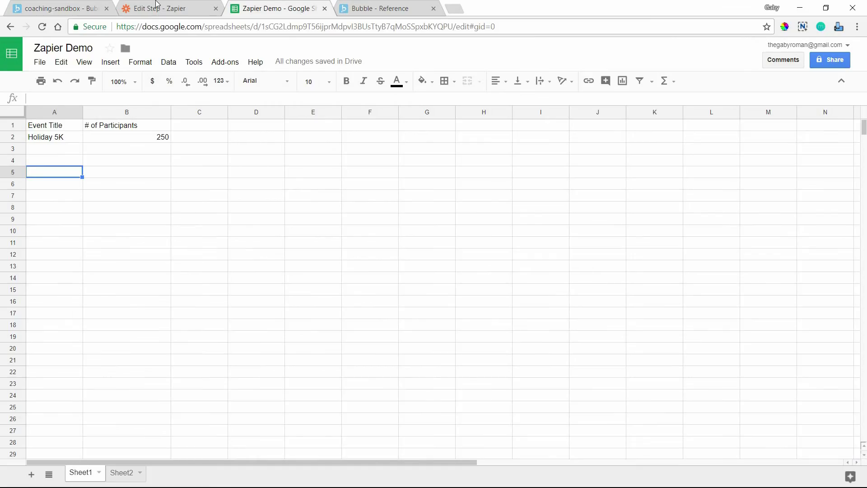
key("ctrl+shift+Tab")
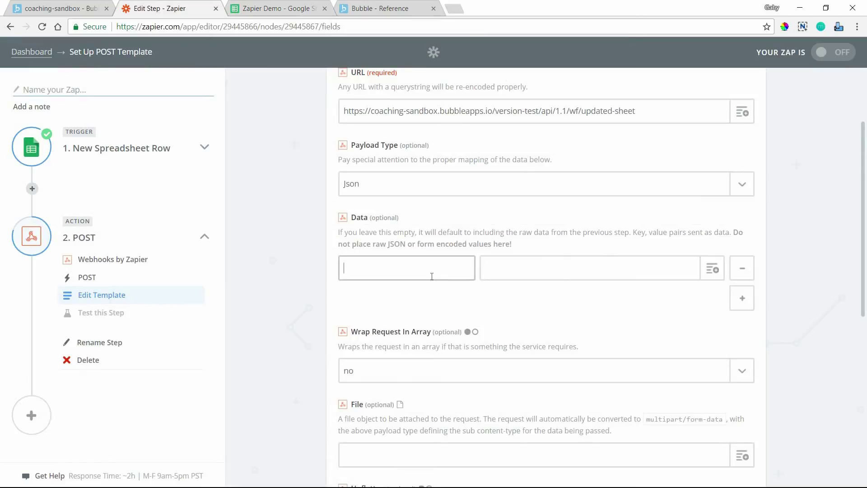
Add Data keys title and participants, then open the trigger-field list for title's value
type("title")
left_click(740, 300)
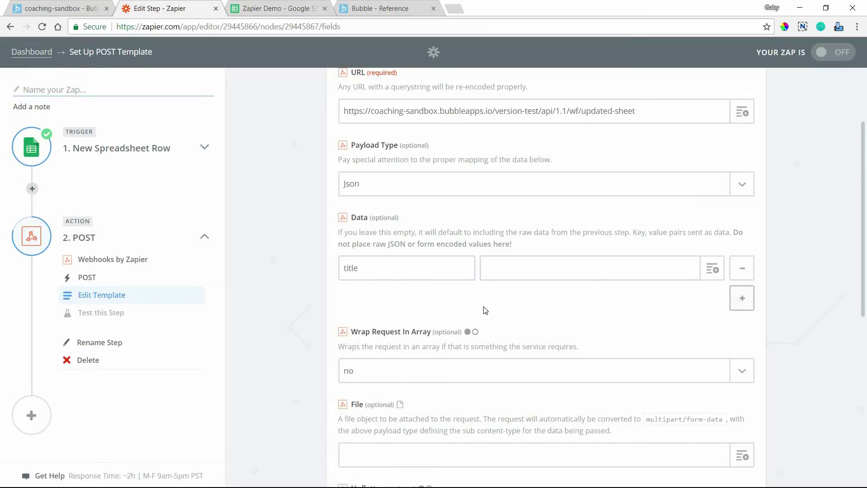
left_click(469, 304)
type("participants")
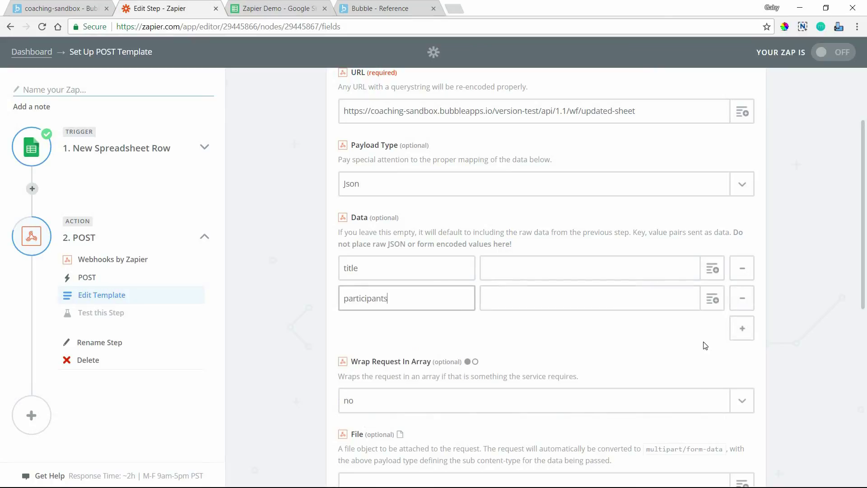
left_click(706, 345)
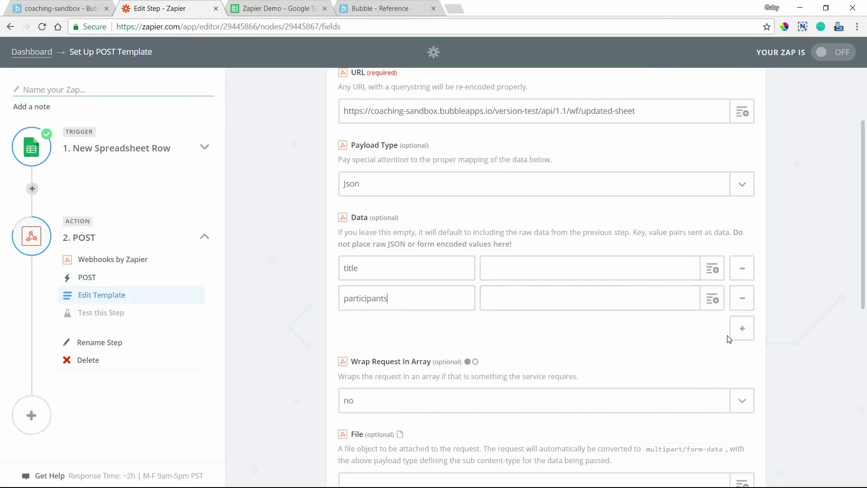
left_click(563, 272)
left_click(712, 271)
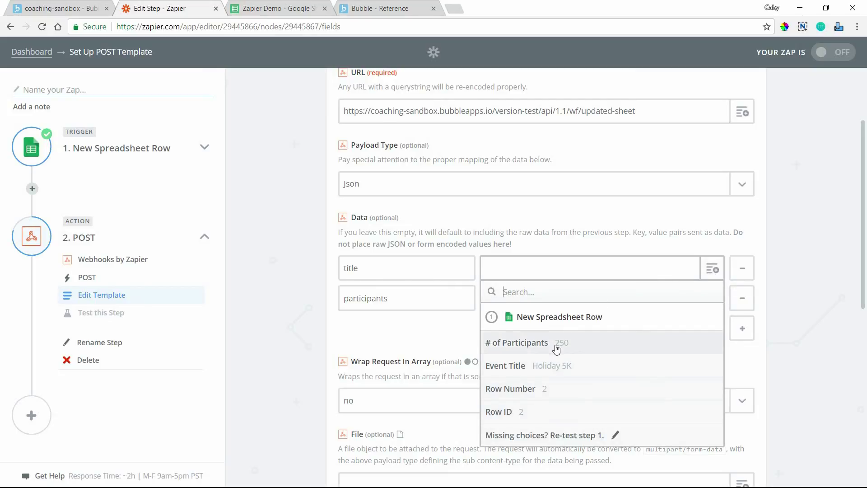
Map title to Step 1 Event Title and participants to Step 1 # of Participants
left_click(514, 366)
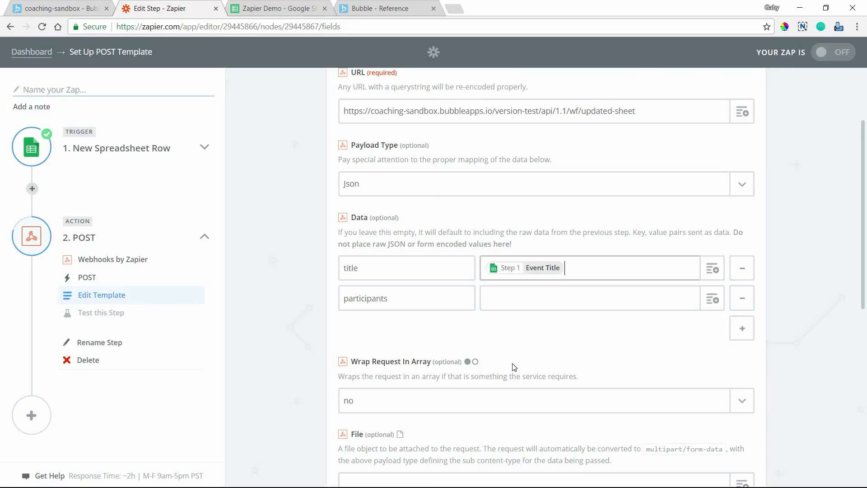
left_click(710, 301)
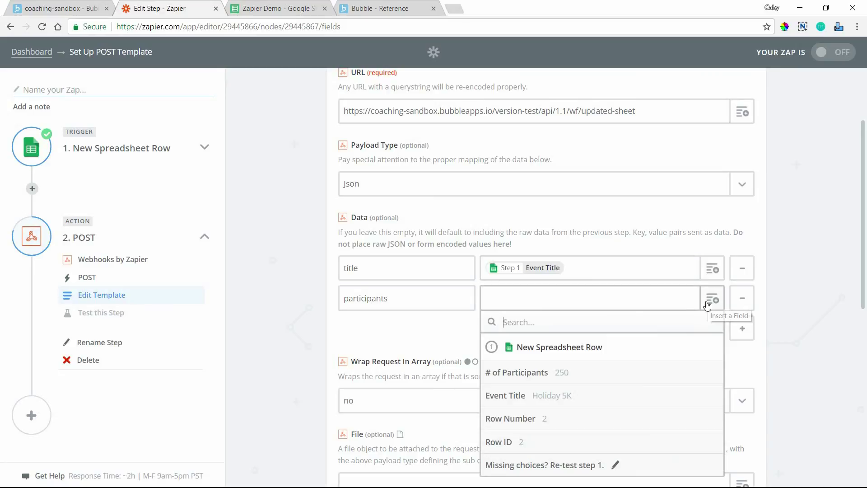
left_click(606, 375)
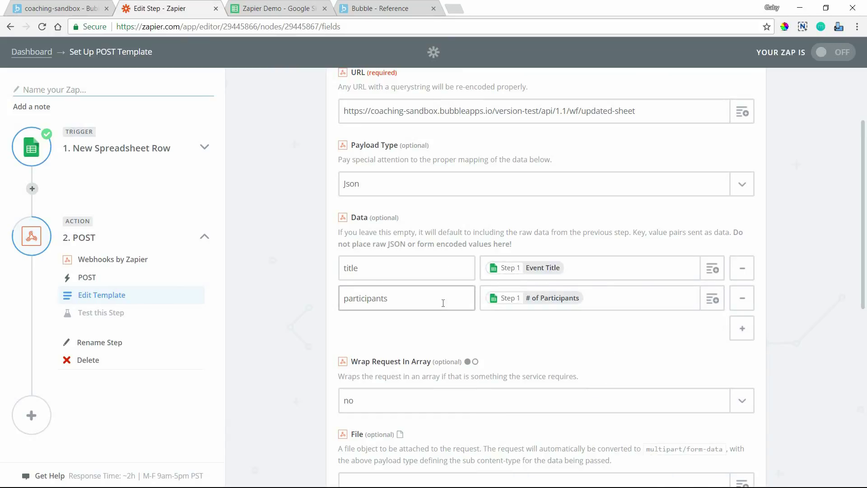
left_click(547, 230)
left_click(526, 261)
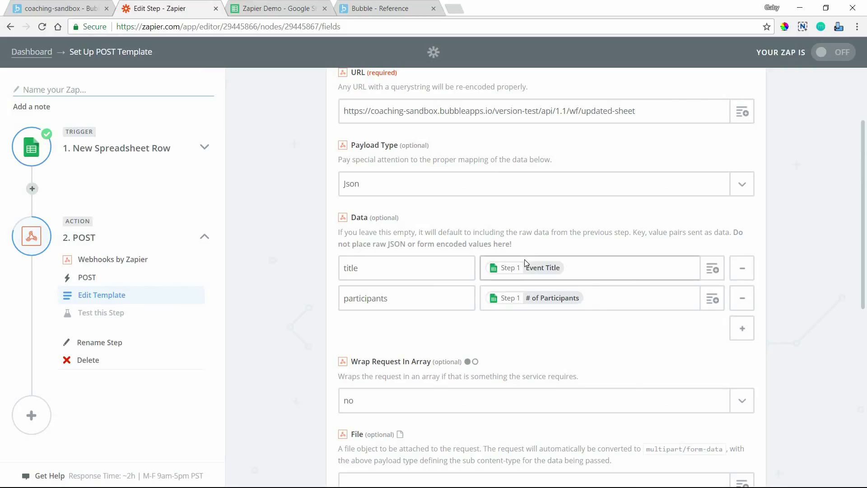
left_click(529, 267)
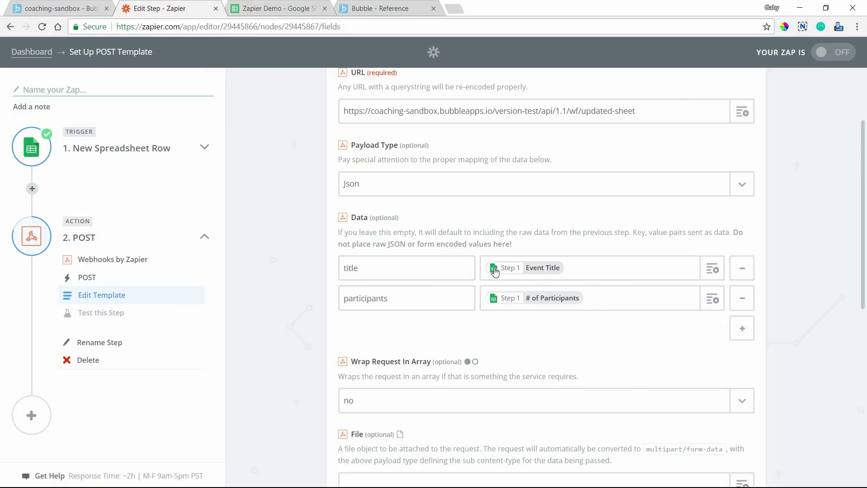
left_click(446, 275)
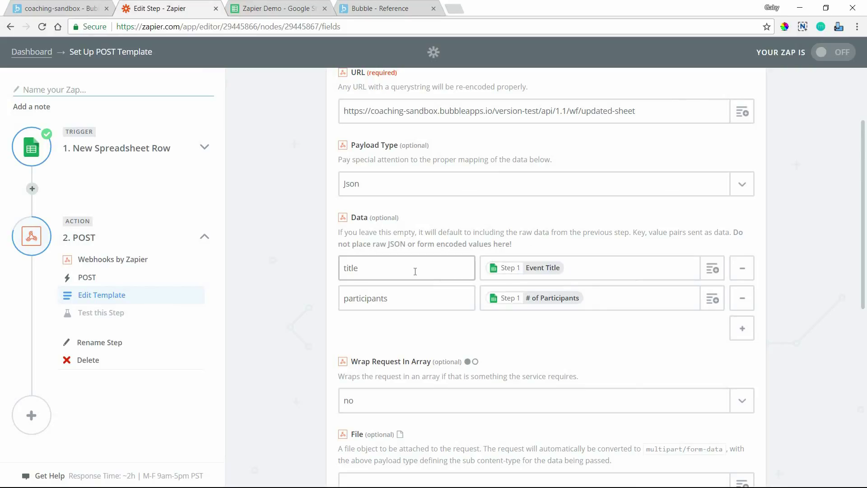
left_click(445, 321)
Leave the File, Basic Auth and Headers fields empty and submit the POST template for testing
scroll(457, 324, "down", 4)
left_click(467, 299)
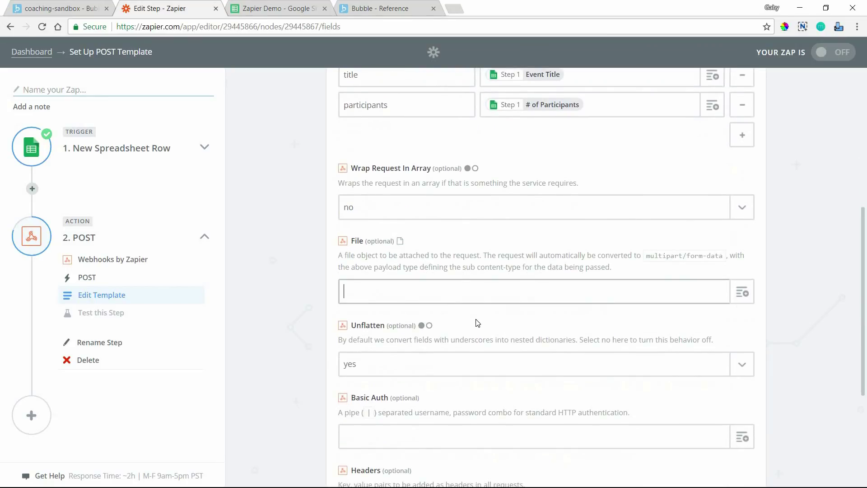
scroll(474, 317, "down", 3)
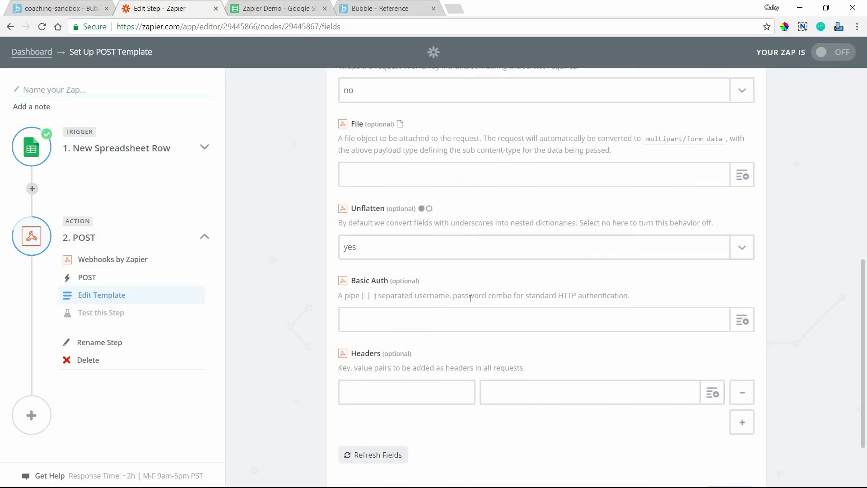
scroll(471, 298, "down", 2)
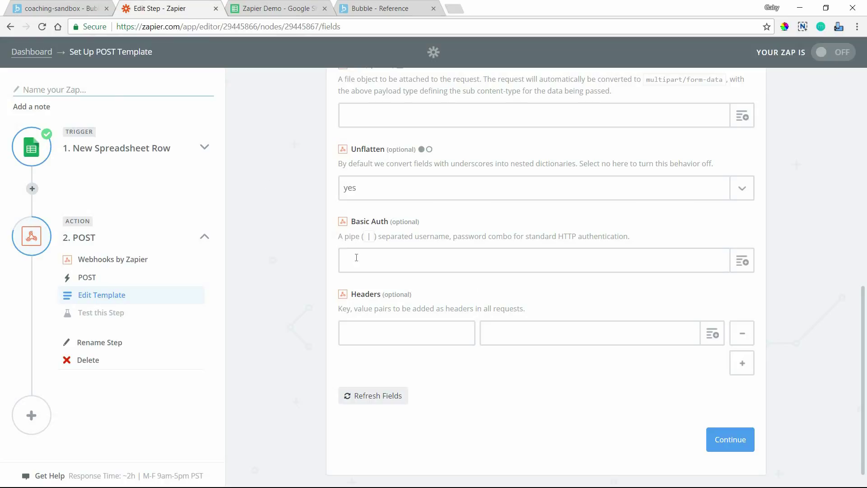
left_click(90, 6)
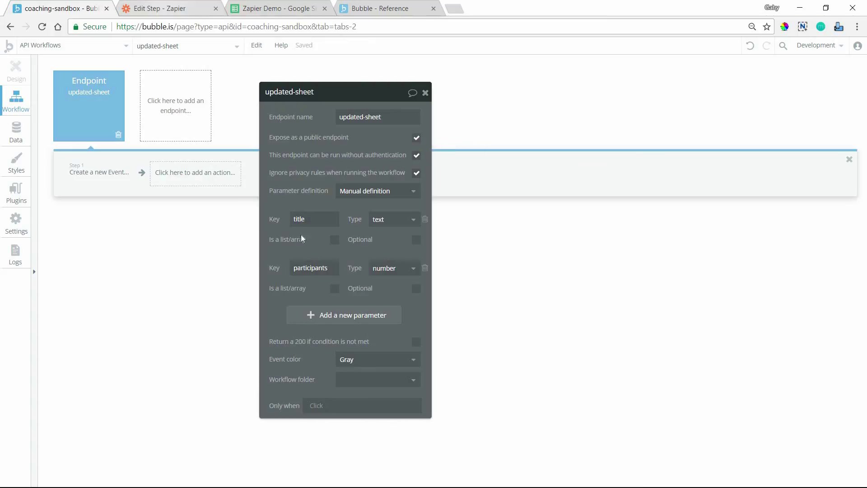
key("ctrl+Tab")
left_click(445, 329)
left_click(488, 332)
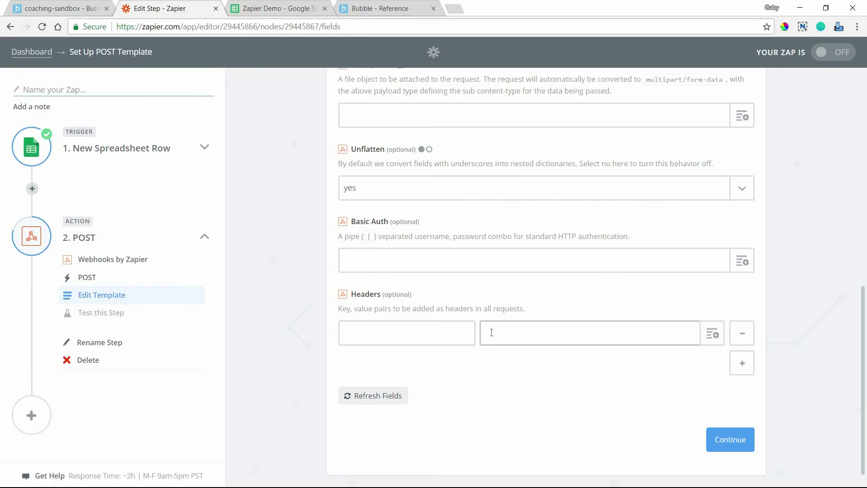
left_click(631, 430)
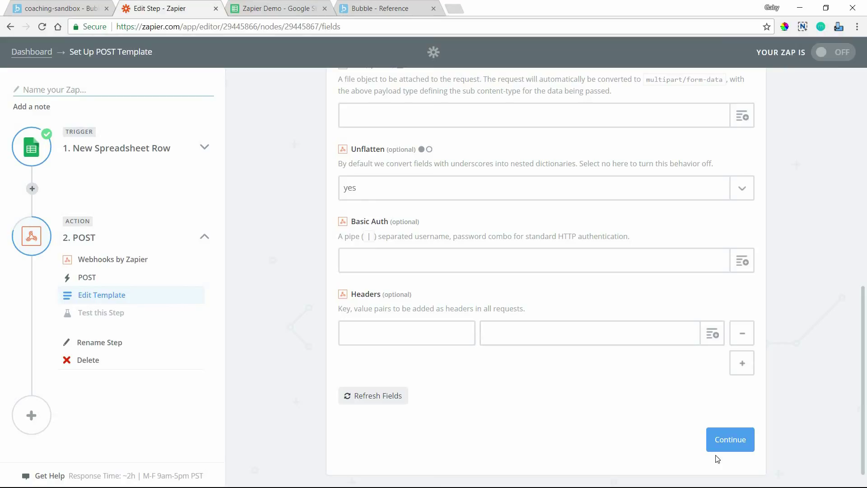
left_click(747, 441)
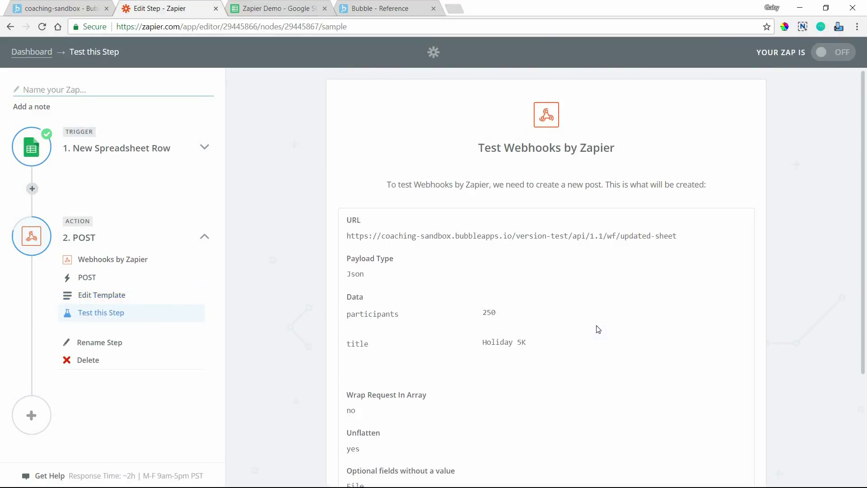
Review the POST preview, then inspect Bubble's empty All Events data and its Create a new Event action
scroll(598, 329, "down", 3)
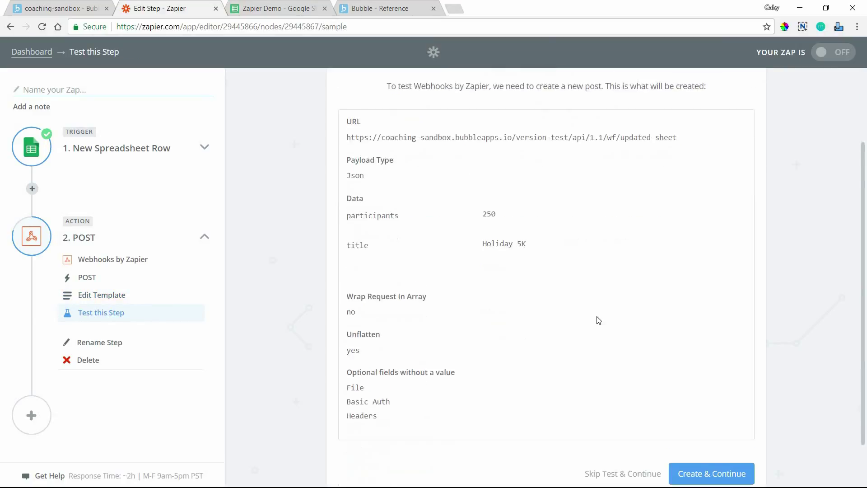
left_click(77, 5)
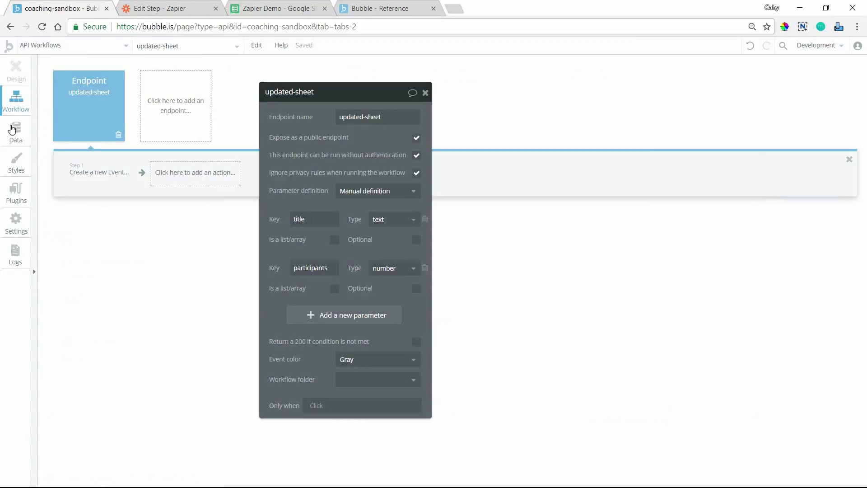
left_click(12, 130)
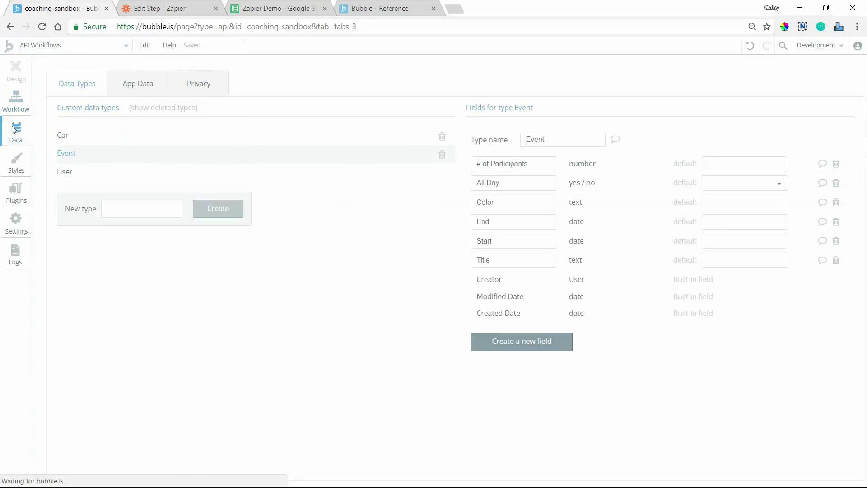
left_click(145, 95)
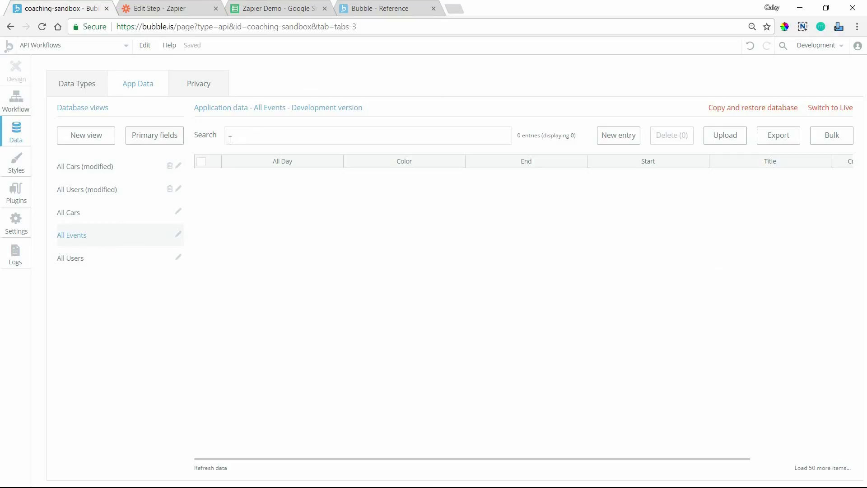
left_click(14, 108)
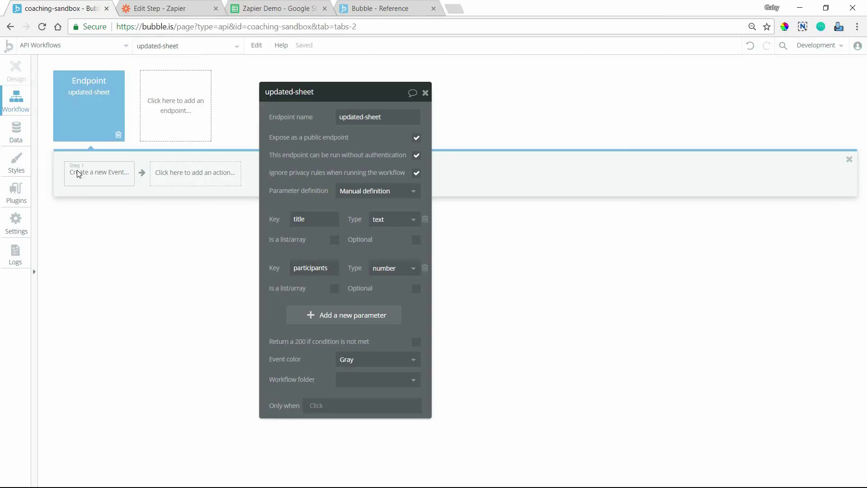
left_click(91, 171)
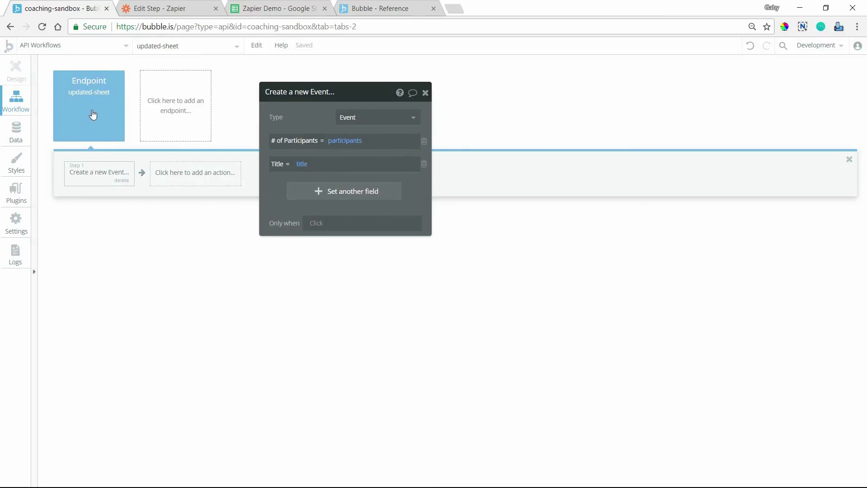
left_click(11, 141)
left_click(199, 8)
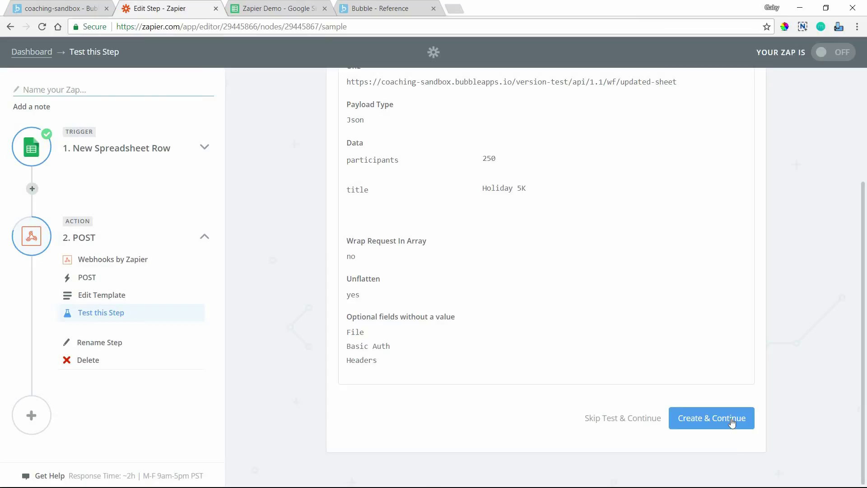
Send the test POST and make Bubble's All Events view show the # of Participants field
left_click(732, 419)
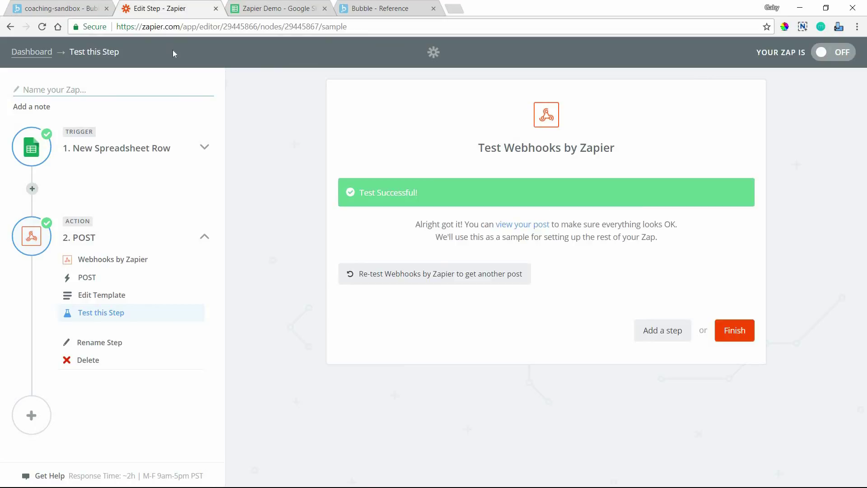
left_click(84, 13)
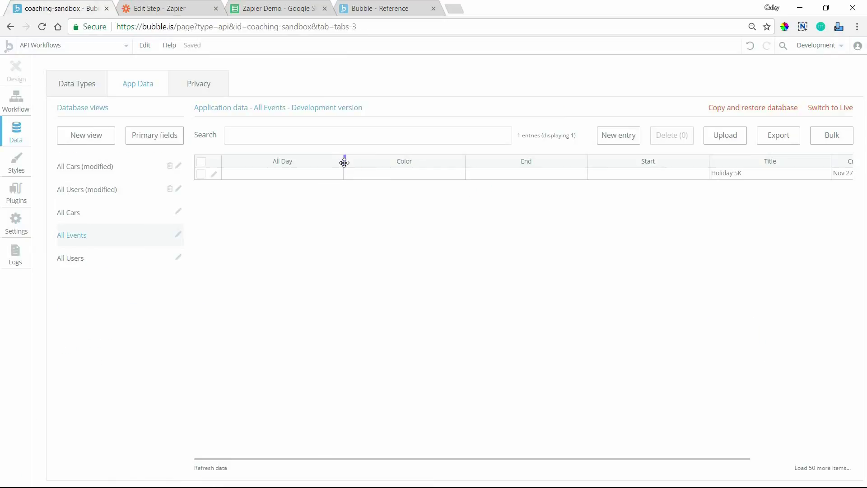
left_click_drag(343, 163, 240, 176)
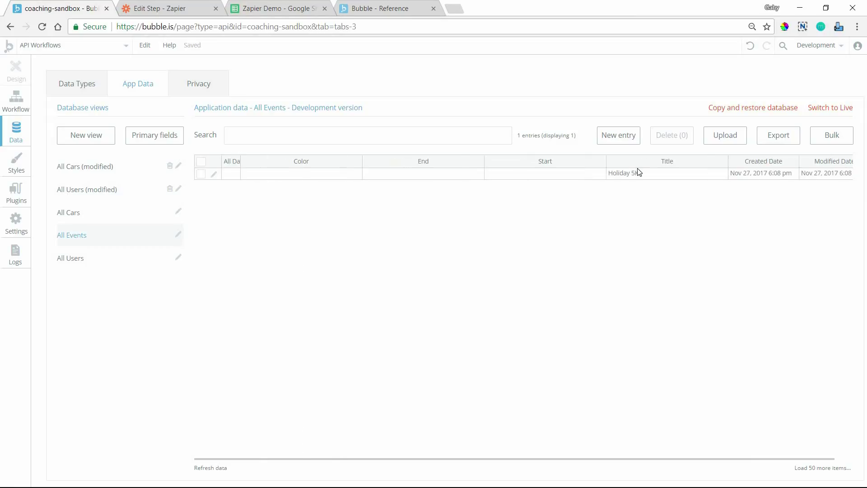
left_click(178, 236)
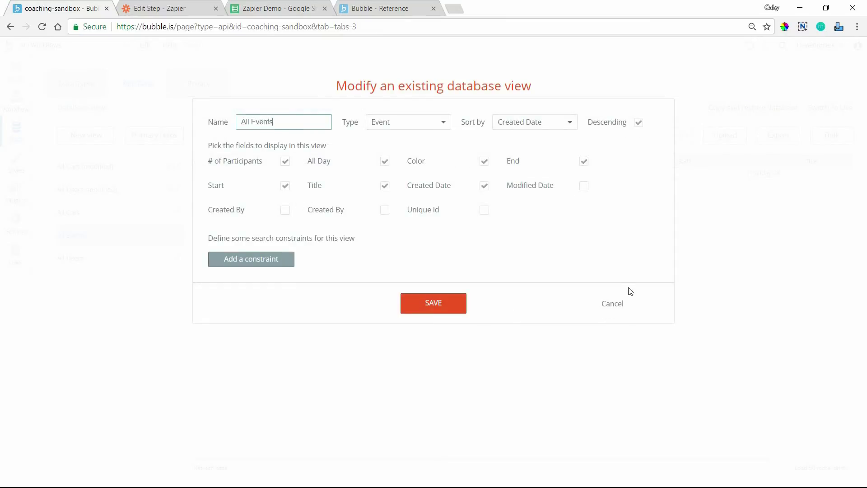
left_click(613, 304)
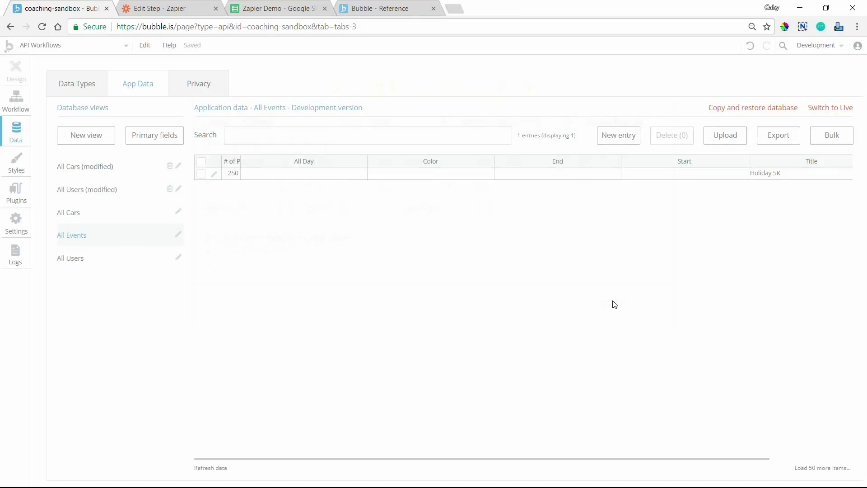
Resize the All Events columns and confirm the new Holiday 5K record with 250 participants
left_click_drag(253, 164, 284, 163)
left_click_drag(366, 162, 335, 162)
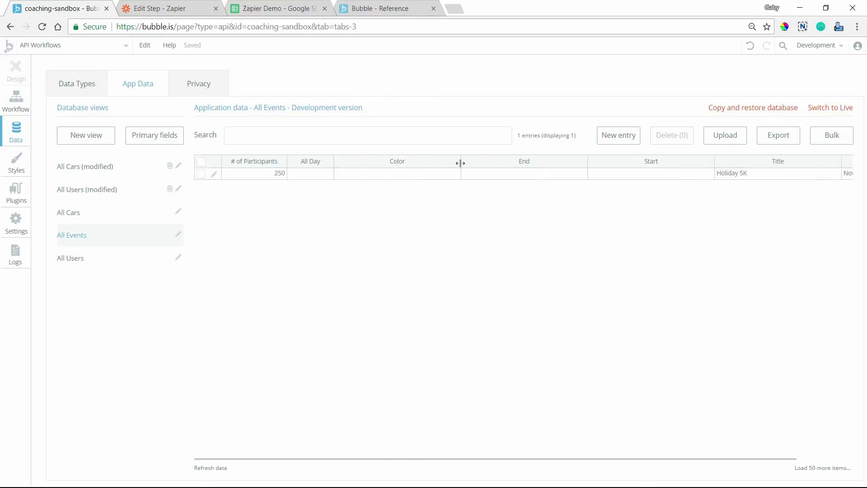
left_click_drag(460, 163, 440, 174)
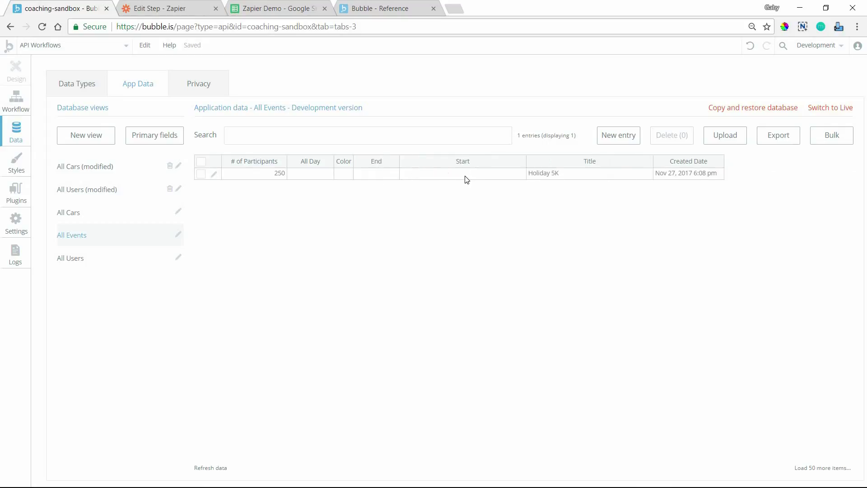
left_click(567, 177)
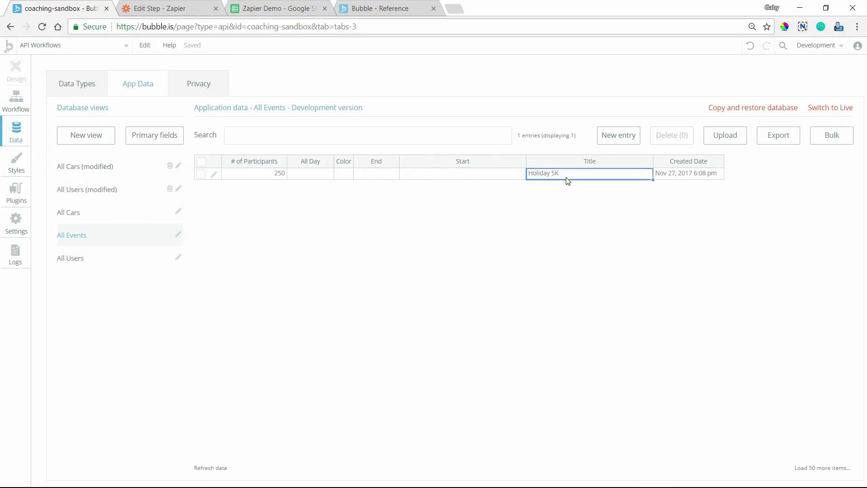
left_click(252, 174)
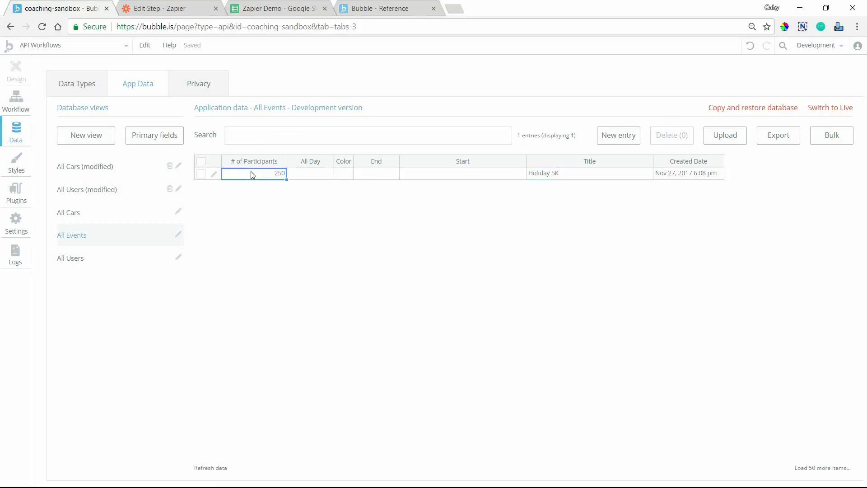
key("ctrl+Tab")
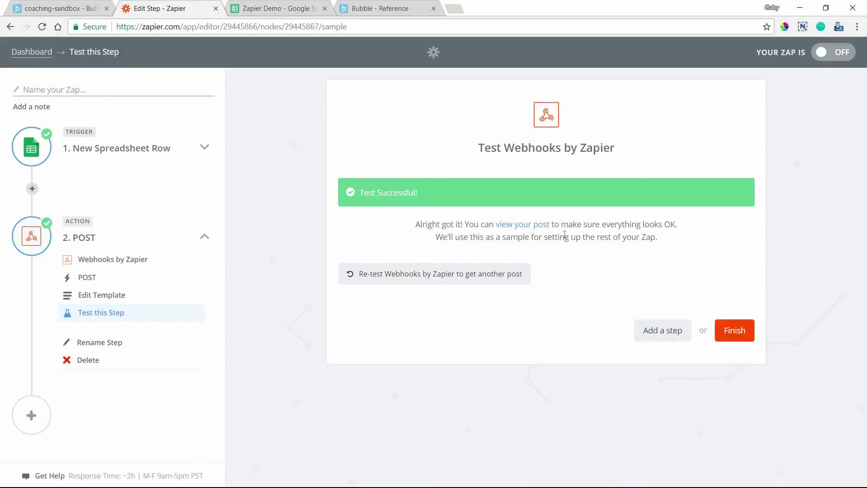
Finish the zap setup, then review the spreadsheet rows and Bubble's workflow and All Events data
left_click(738, 329)
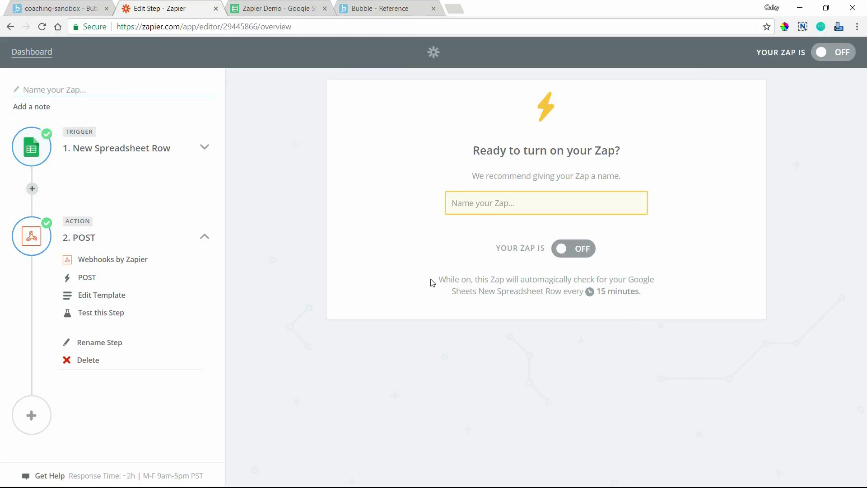
left_click(257, 5)
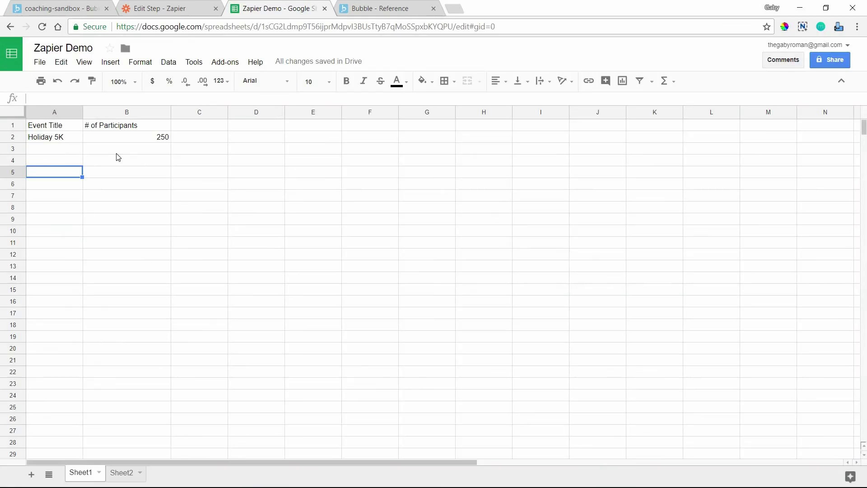
left_click(48, 9)
left_click(18, 104)
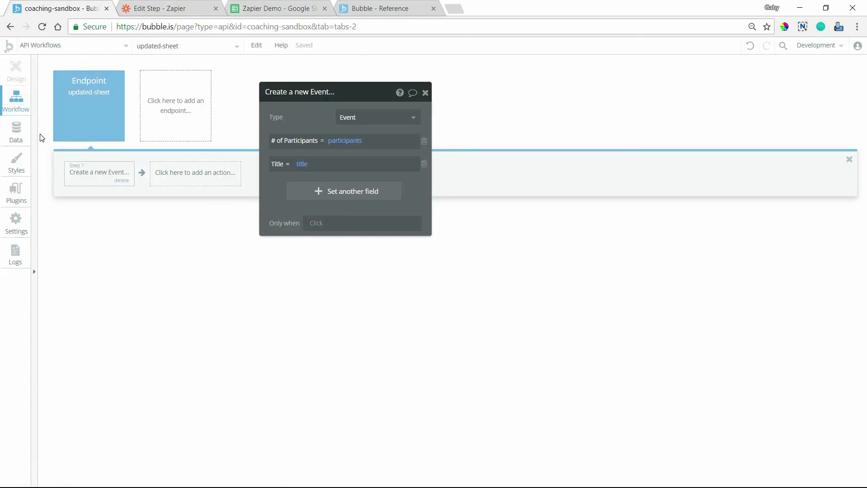
left_click(15, 130)
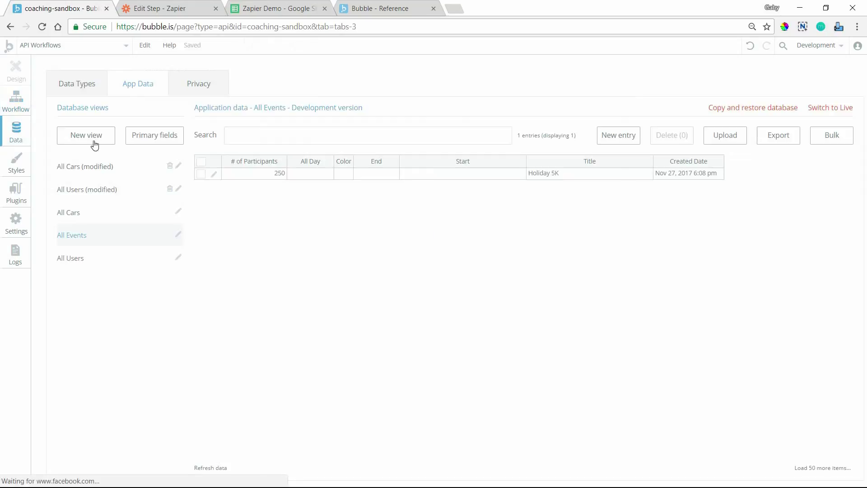